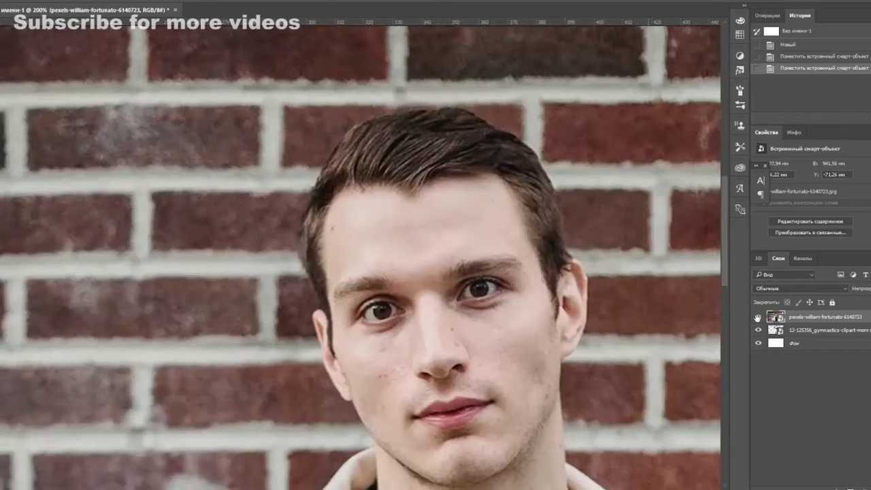
key(ctrl+plus)
Zoom in on the man's face and trace its outline with the Magnetic Lasso.
click(279, 160)
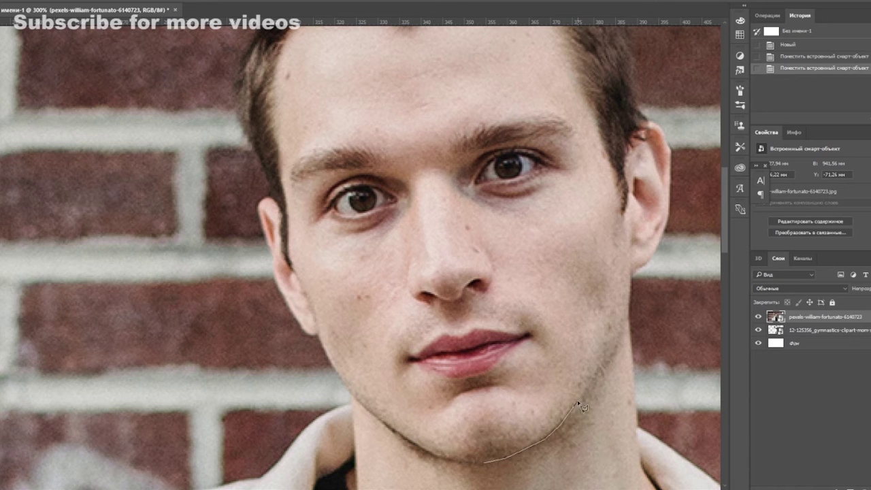
scroll(626, 302, up, 1)
scroll(599, 258, up, 4)
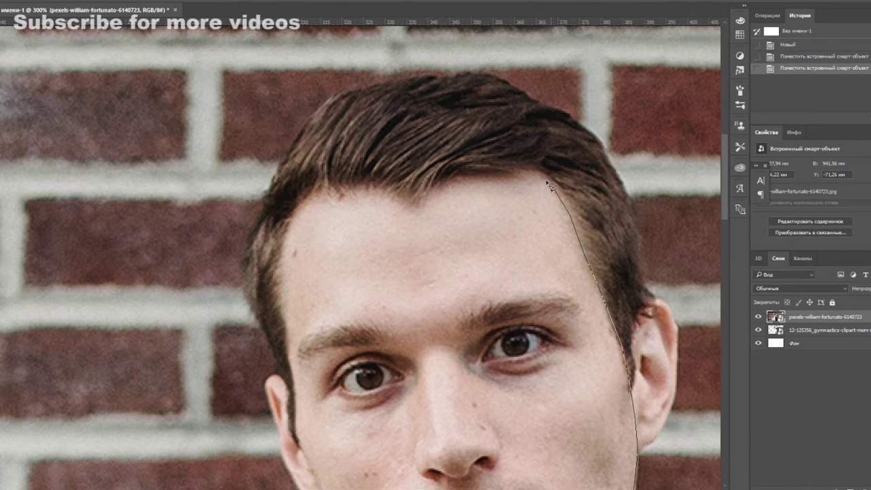
scroll(300, 235, down, 5)
scroll(340, 204, left, 3)
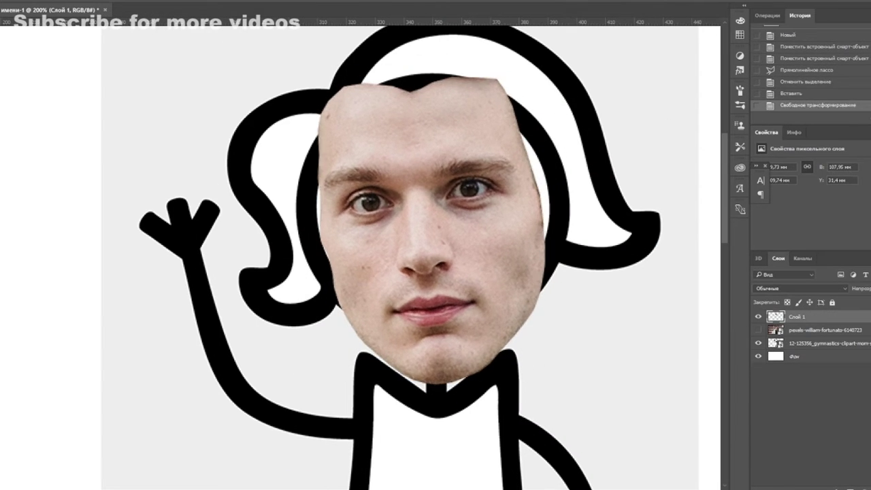
Warp the semi-transparent Layer 1 face taller, wider and higher to fill the round head.
click(214, 255)
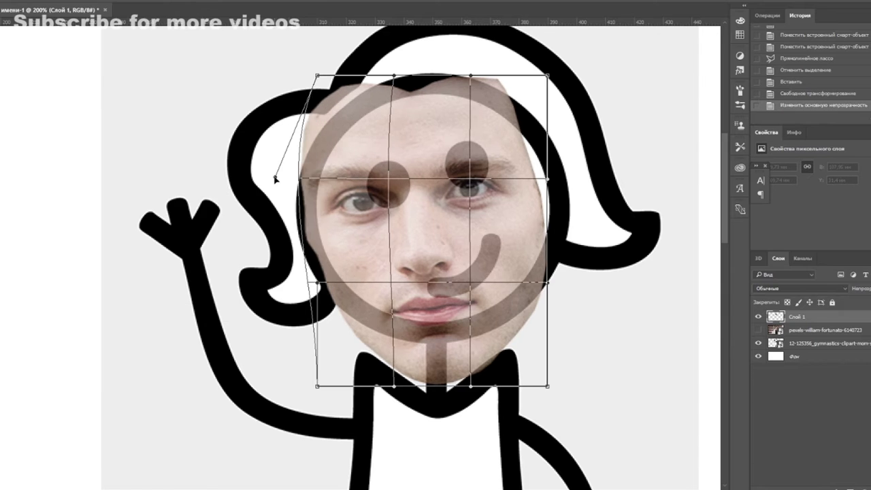
drag(316, 75, 330, 86)
scroll(330, 86, up, 1)
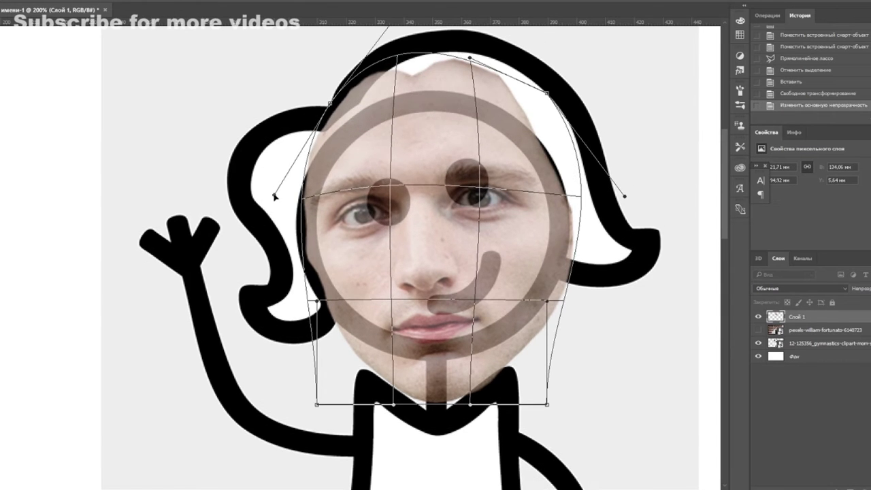
mouse_move(408, 391)
mouse_down()
mouse_move(433, 417)
mouse_move(470, 390)
mouse_up()
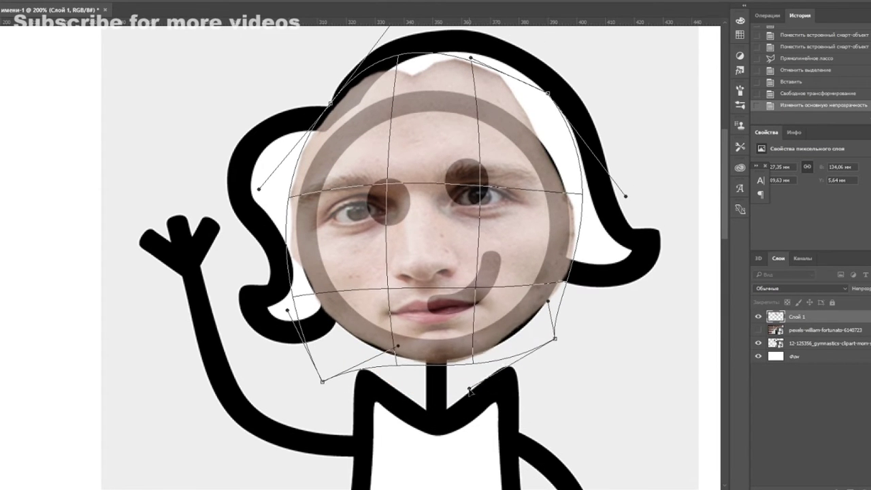
drag(387, 182, 396, 178)
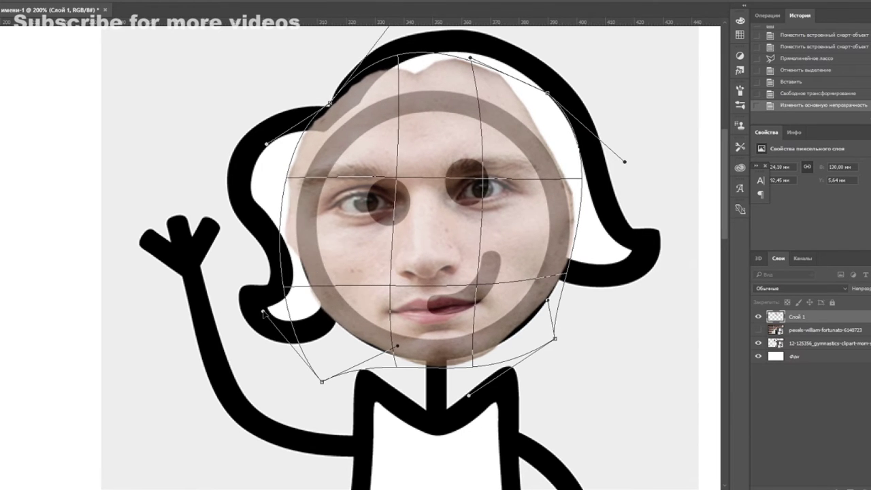
drag(396, 178, 294, 181)
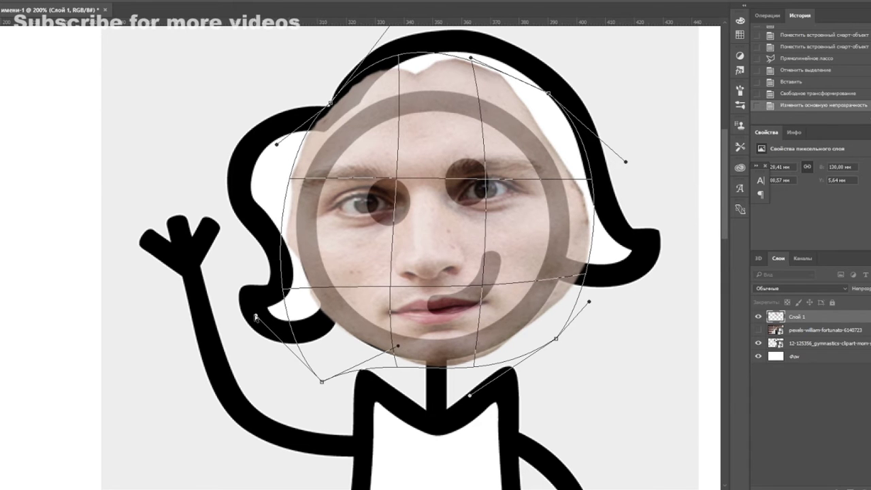
key(Return)
key(ctrl+plus)
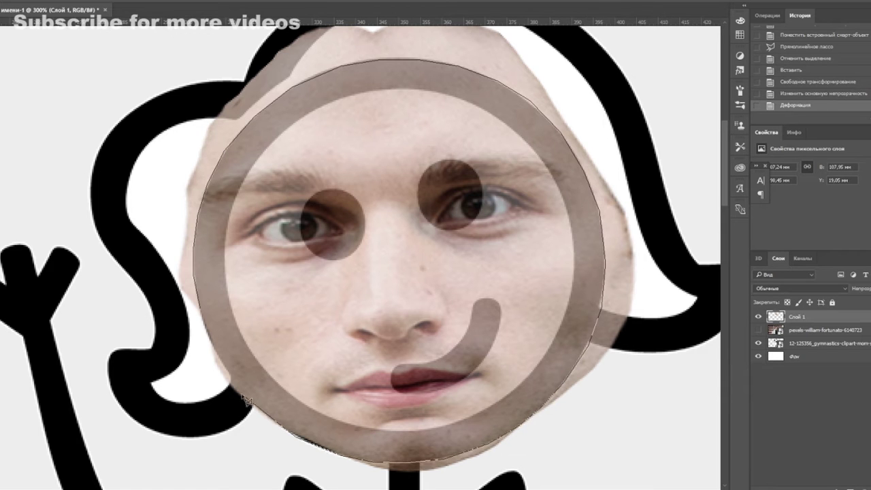
Invert the selection, erase the face outside the head circle, and restore 100% opacity.
right_click(203, 312)
click(197, 21)
key(e)
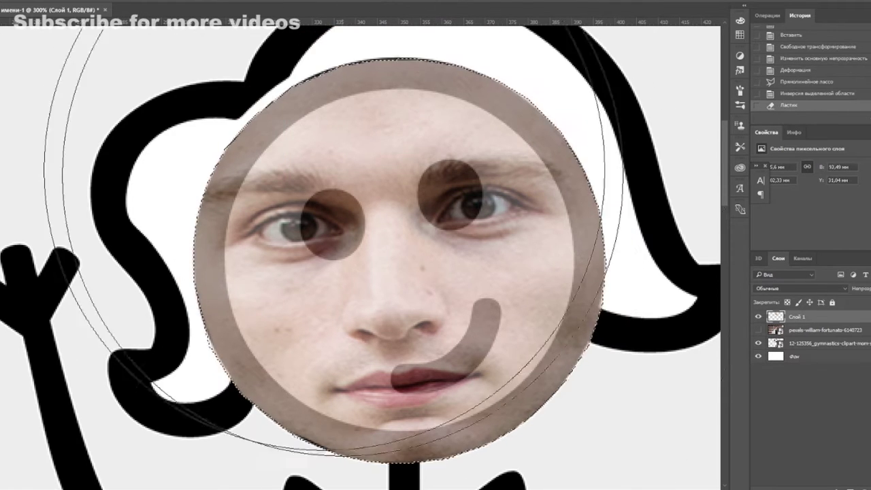
drag(127, 165, 340, 442)
key(ctrl+d)
key(0)
key(ctrl+0)
key(ctrl+plus)
key(ctrl+plus)
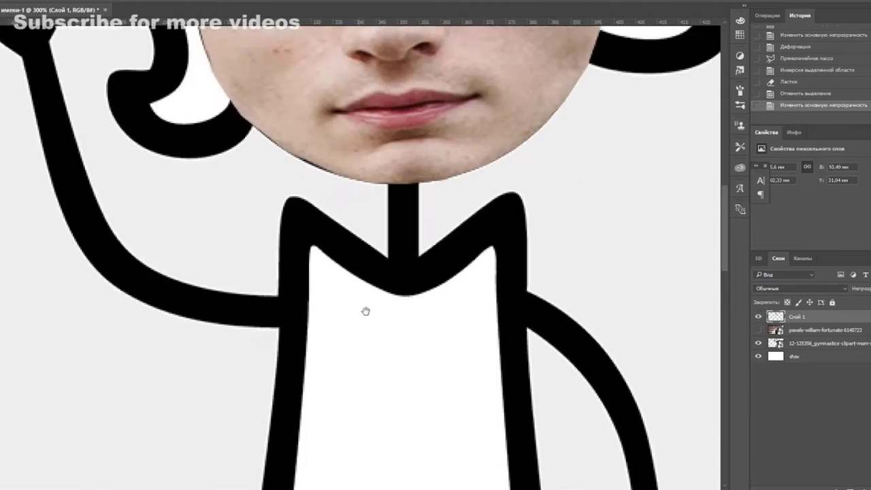
scroll(363, 311, up, 3)
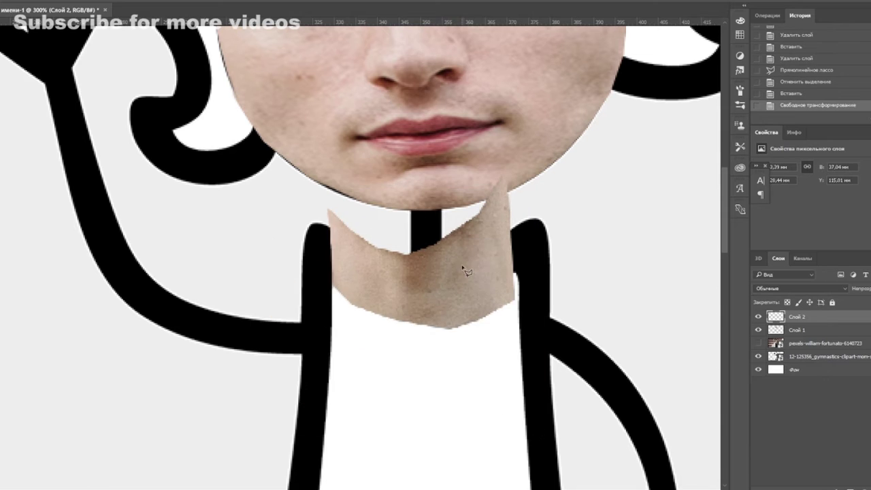
Warp the Layer 2 skin piece into a slender neck under the chin.
drag(515, 167, 494, 171)
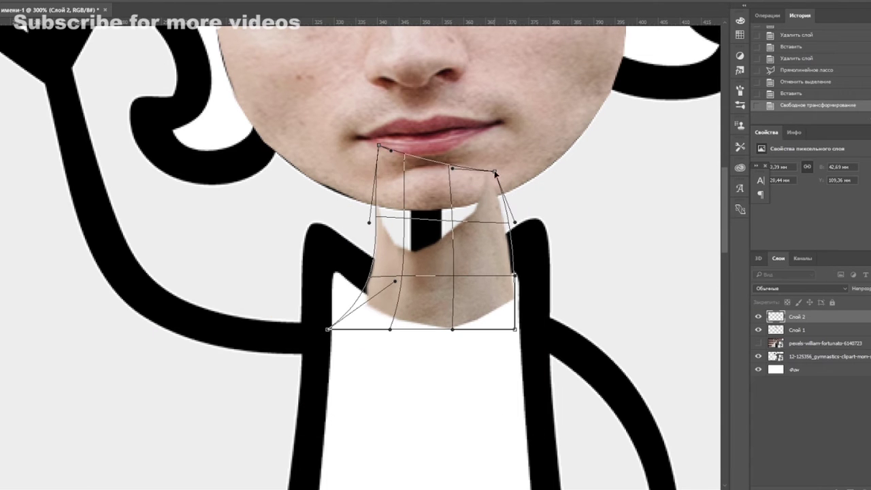
drag(452, 329, 449, 425)
drag(329, 329, 366, 351)
drag(515, 330, 486, 342)
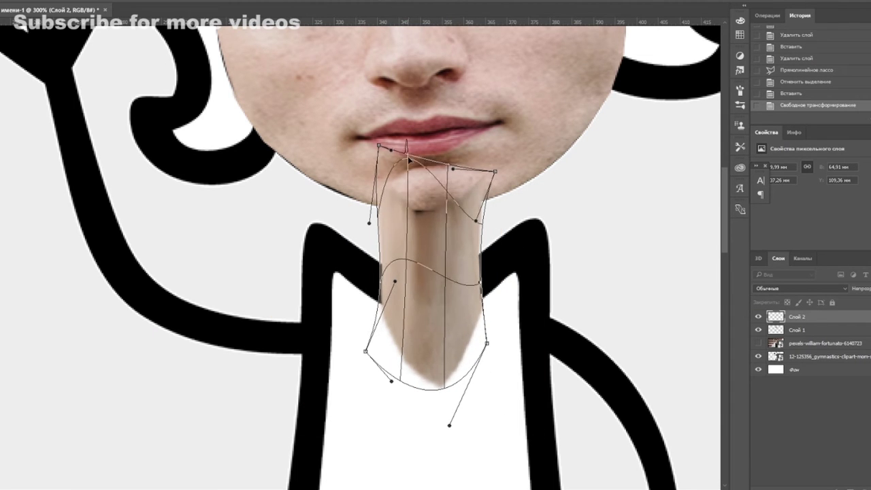
drag(495, 172, 469, 164)
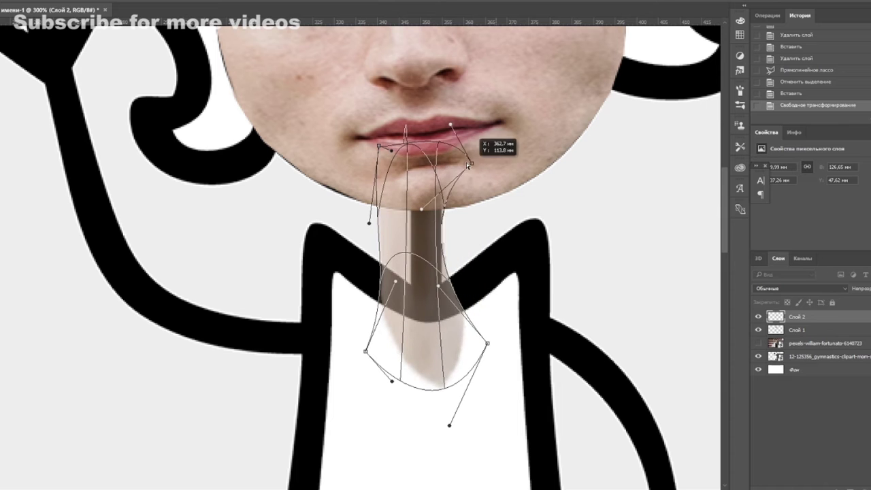
drag(366, 351, 396, 362)
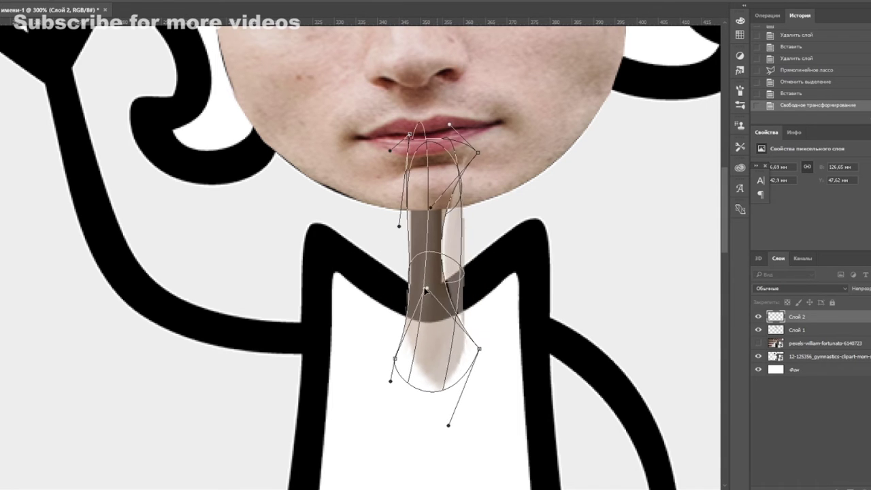
drag(426, 290, 449, 300)
drag(478, 153, 516, 108)
drag(479, 348, 471, 298)
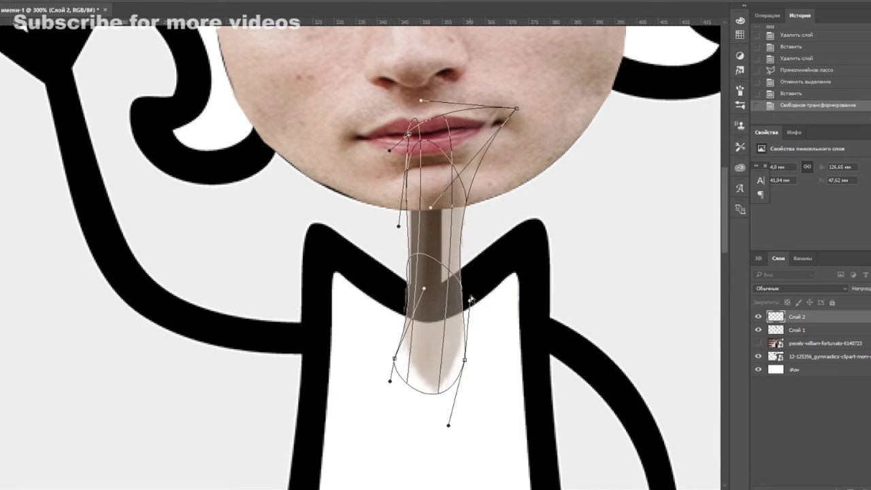
drag(421, 100, 253, 85)
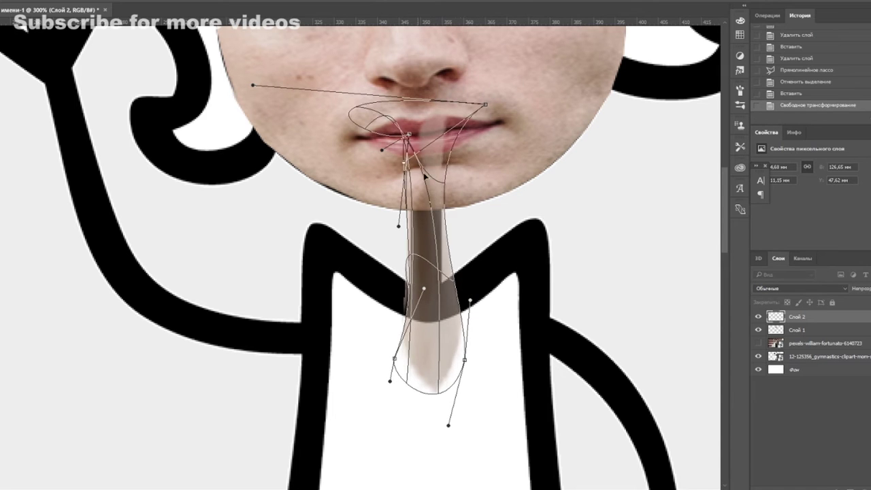
drag(464, 359, 447, 373)
Apply the neck warp at full opacity and move the neck layer behind the face.
key(Return)
key(0)
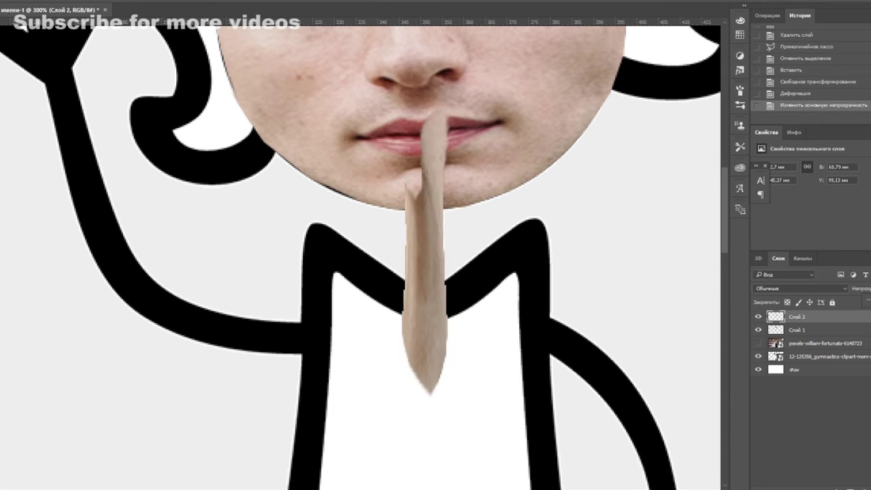
key(ctrl+bracketleft)
key(ctrl+minus)
key(ctrl+minus)
key(ctrl+plus)
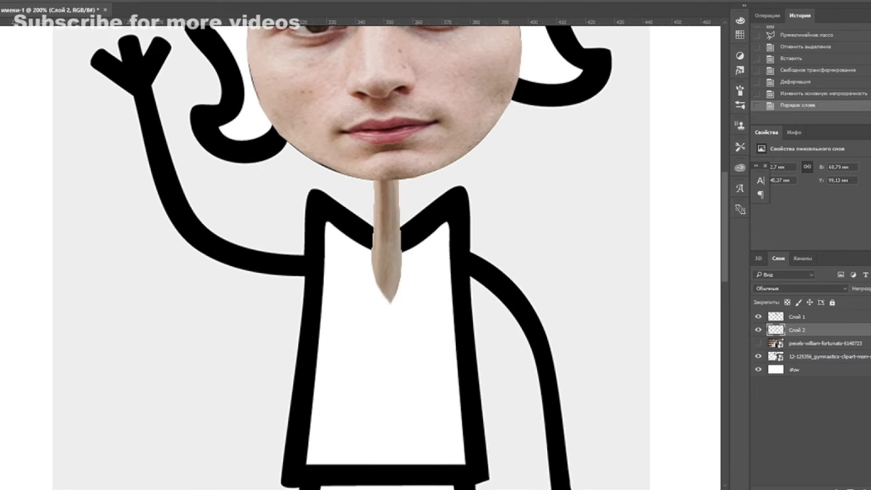
Delete the original pexels photo layer and paste the blonde-haired head.
click(759, 343)
drag(803, 343, 808, 319)
click(759, 316)
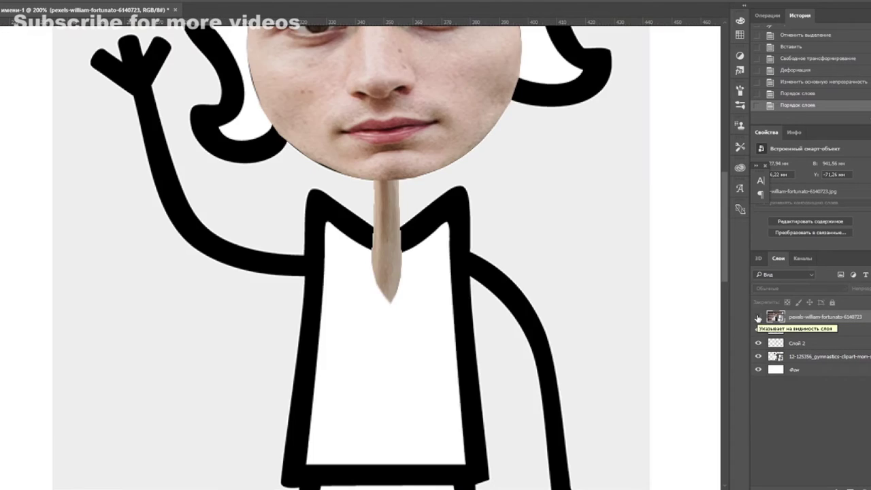
click(759, 316)
key(Delete)
key(ctrl+minus)
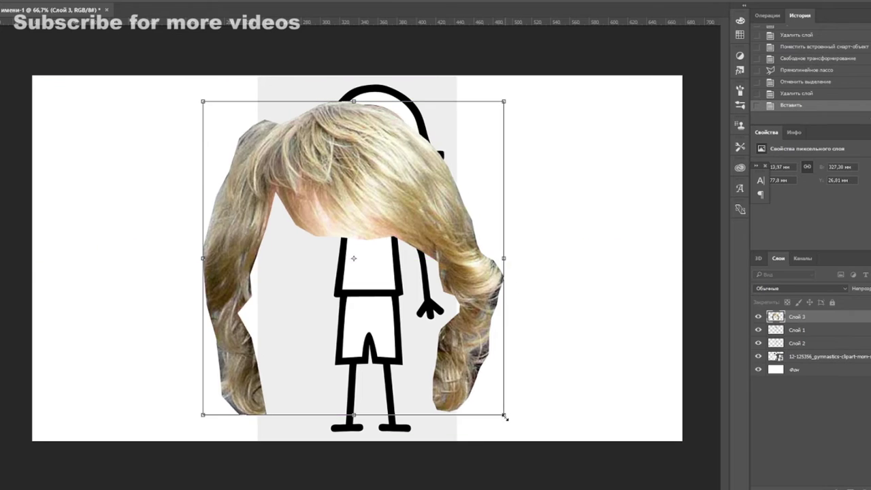
Shrink the blonde hair onto the face at 50% opacity and bend its right side outward.
drag(504, 416, 424, 195)
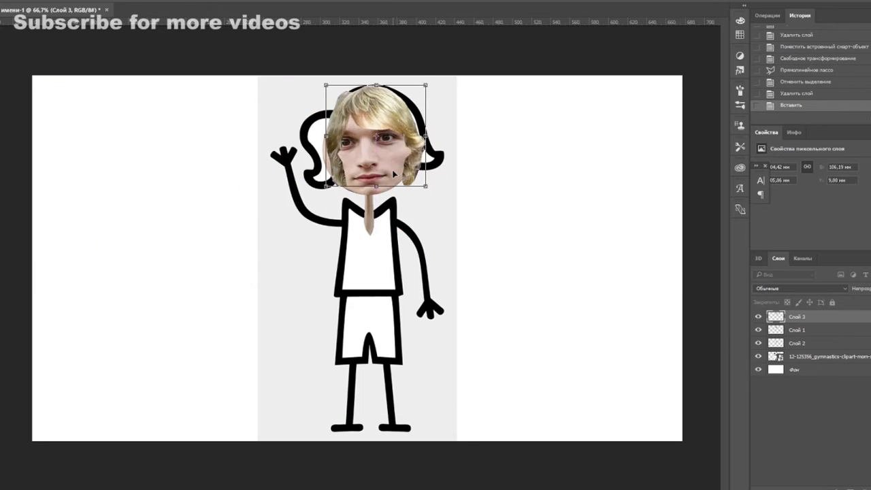
key(ctrl+plus)
key(ctrl+plus)
mouse_move(427, 294)
mouse_down()
mouse_move(441, 327)
mouse_move(465, 289)
mouse_move(469, 295)
mouse_up()
key(Return)
key(5)
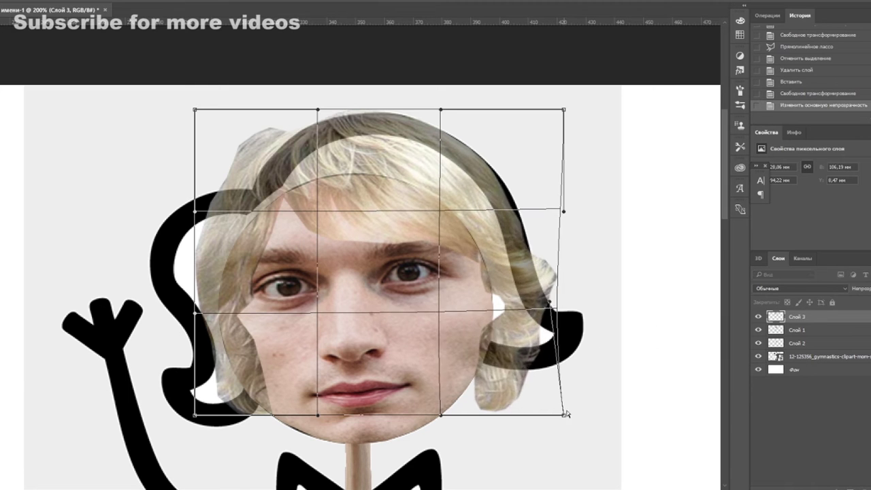
drag(565, 208, 583, 210)
key(Return)
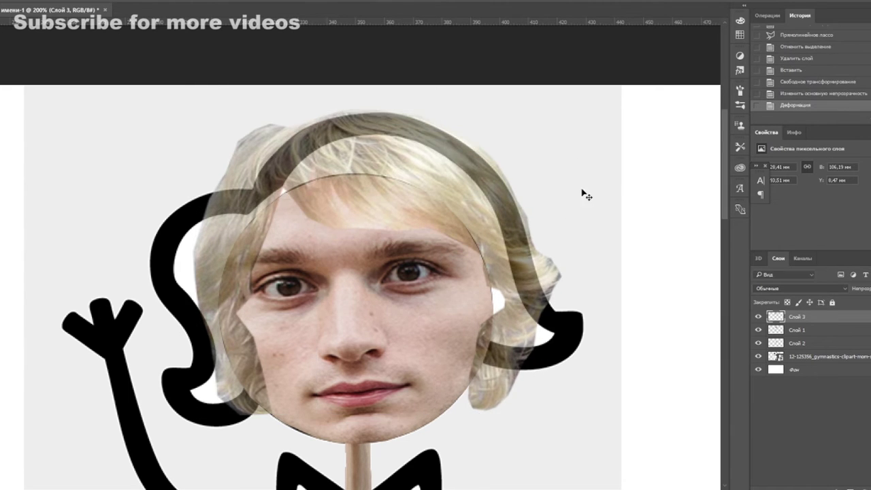
key(ctrl+plus)
Erase hair spilling over the outline and forehead, then make the hair fully opaque.
right_click(24, 27)
key(Return)
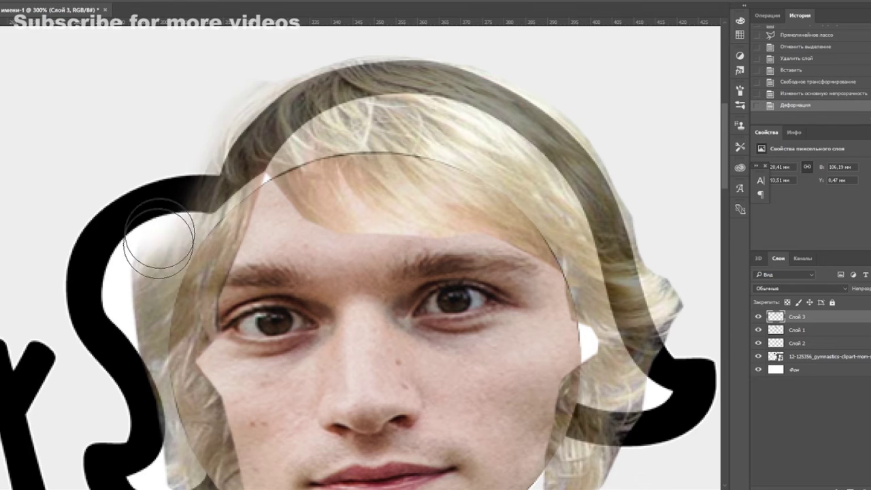
drag(156, 237, 136, 301)
scroll(204, 341, down, 2)
scroll(204, 340, right, 5)
drag(272, 399, 373, 292)
scroll(237, 264, up, 2)
scroll(237, 265, left, 3)
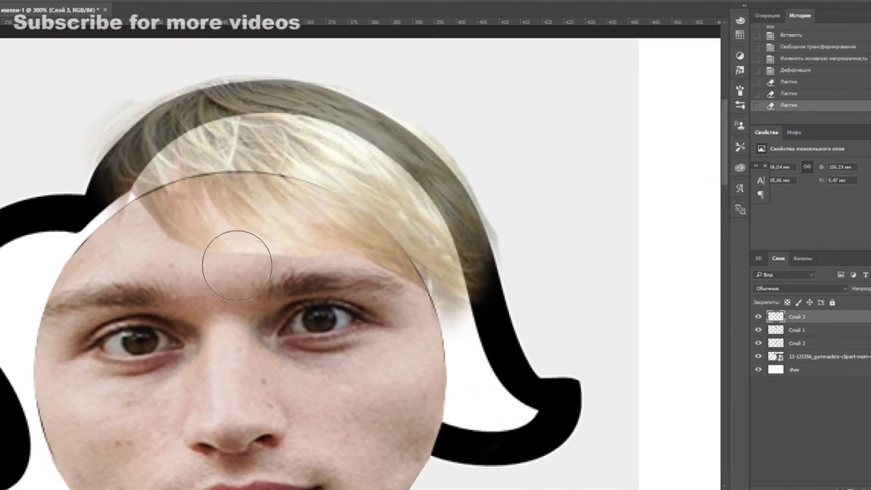
key(ctrl+minus)
scroll(408, 272, down, 5)
scroll(408, 272, up, 5)
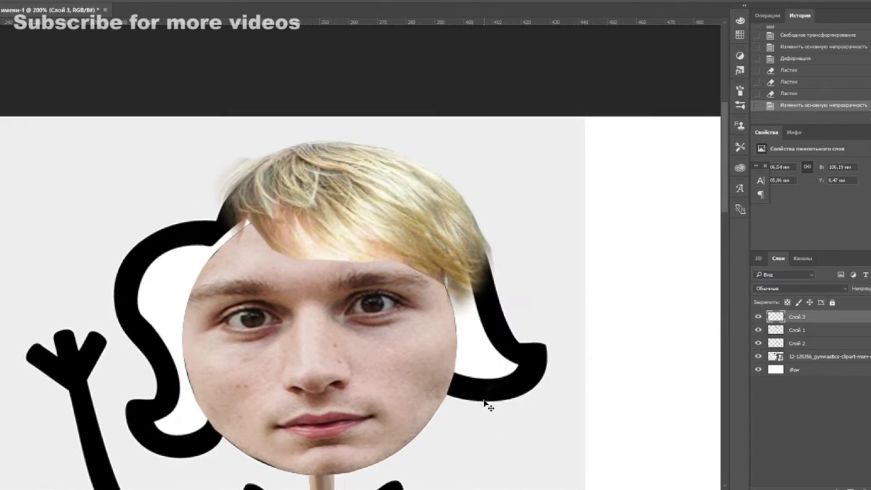
Paste another copy of the hair as Слой 4 at 200% view.
key(ctrl+plus)
key(ctrl+minus)
key(ctrl+v)
key(ctrl+t)
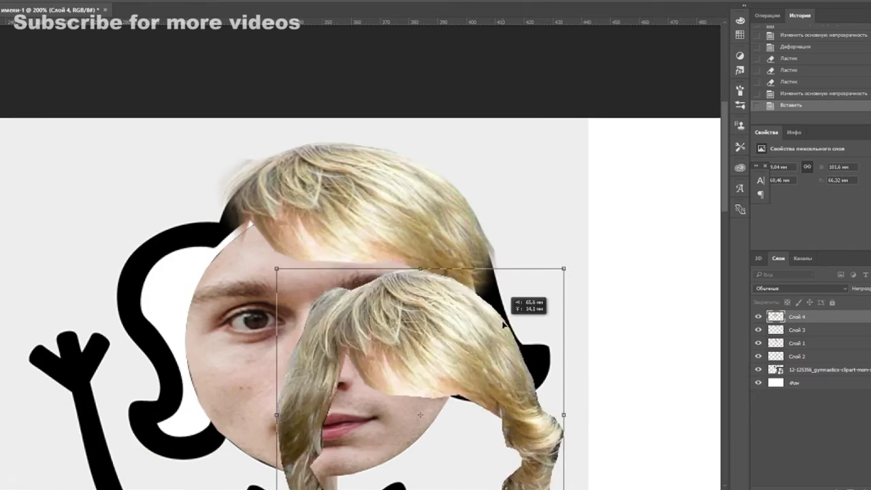
Move Слой 4 over the face's right side and warp it to follow the head.
mouse_move(500, 315)
mouse_down()
mouse_move(556, 325)
mouse_move(449, 316)
mouse_up()
key(Return)
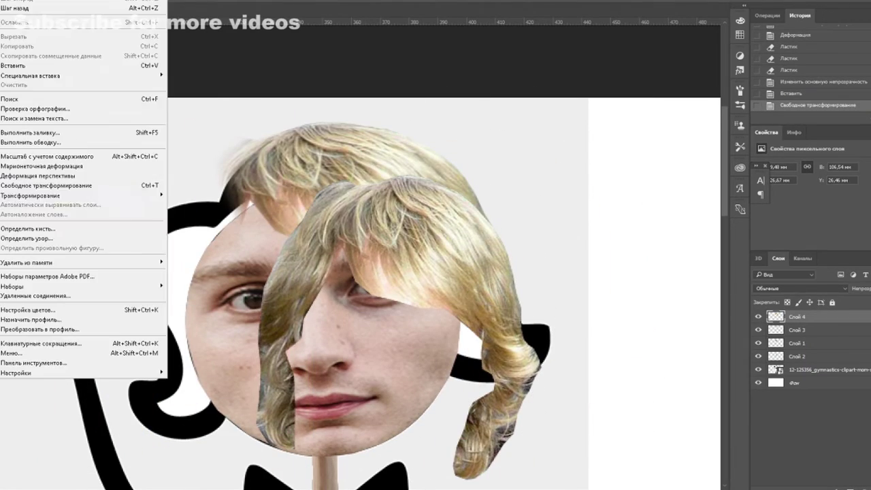
drag(445, 174, 433, 128)
drag(350, 175, 331, 129)
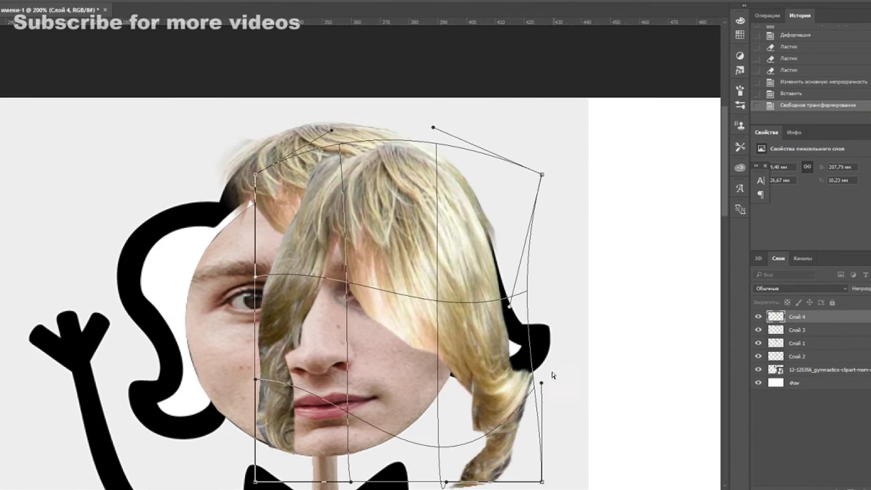
drag(552, 372, 427, 441)
drag(536, 292, 547, 293)
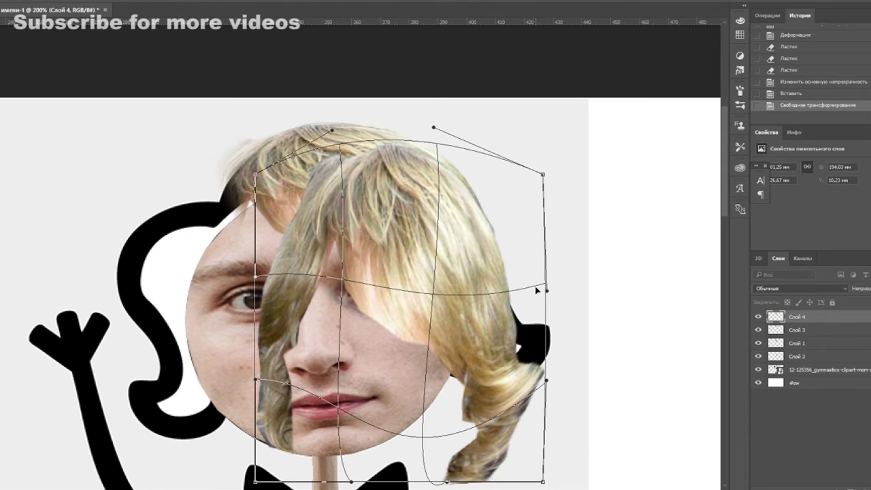
key(Return)
Erase the Слой 4 strands covering the face at 70% opacity, then restore full opacity.
key(7)
key(e)
drag(283, 442, 313, 163)
drag(504, 476, 454, 133)
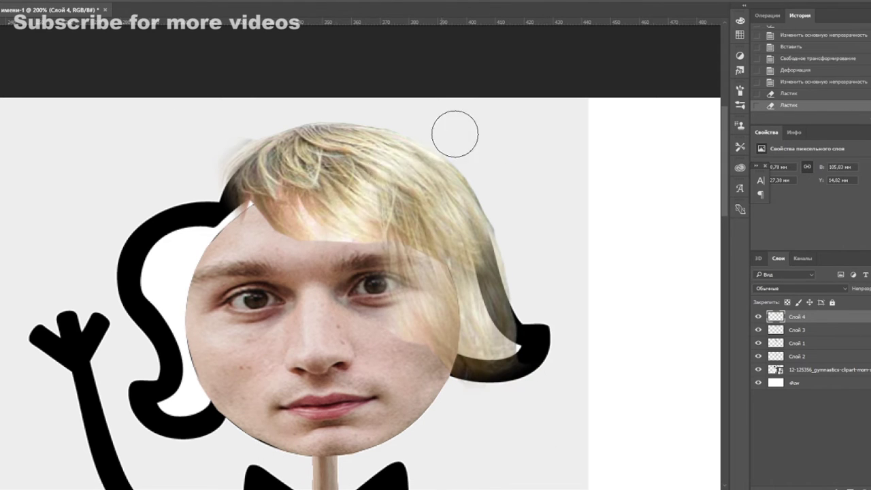
key(0)
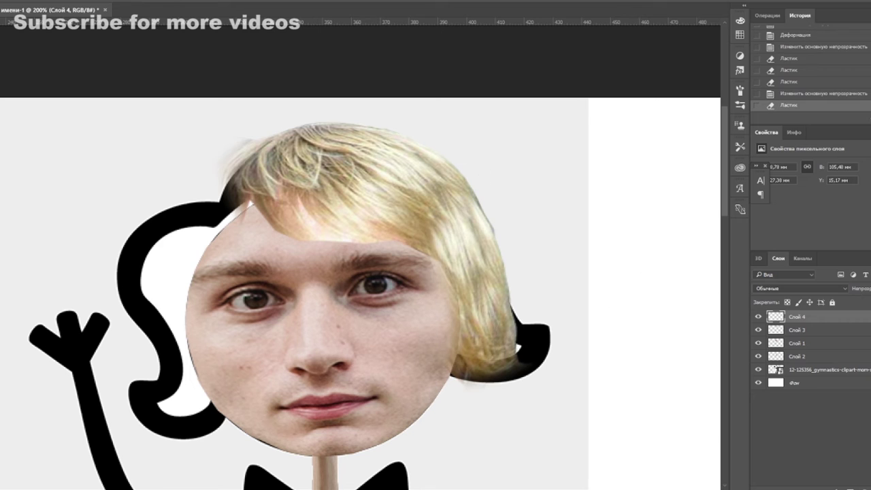
key(ctrl+minus)
key(ctrl+plus)
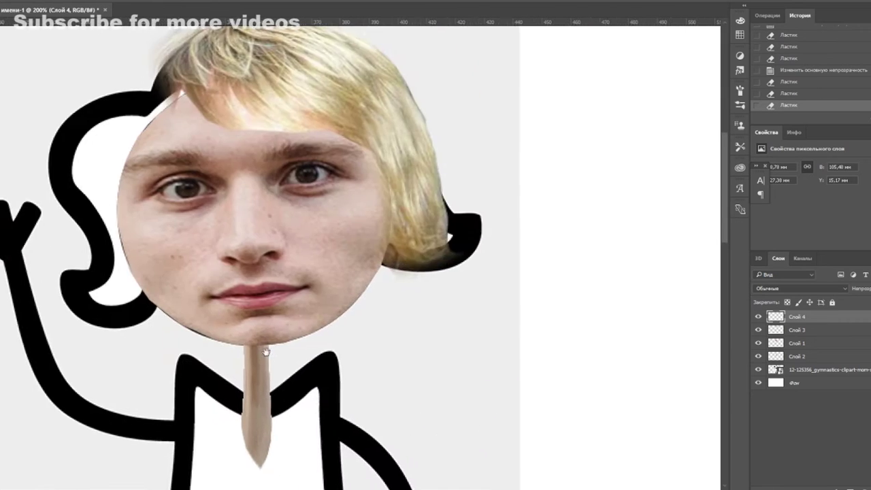
Paste the large hairstyle as Слой 5, shrink it over the head, and warp it.
key(ctrl+v)
key(ctrl+minus)
key(ctrl+t)
drag(353, 359, 438, 129)
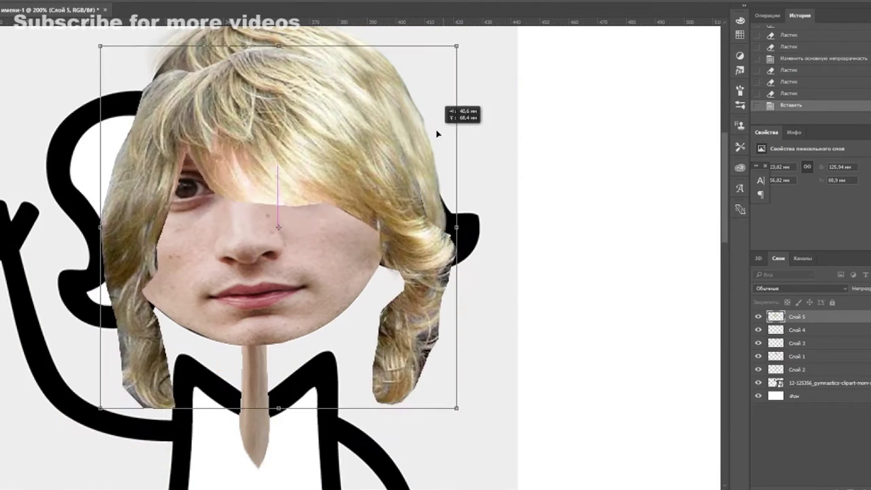
key(ctrl+minus)
key(Return)
key(ctrl+plus)
click(224, 266)
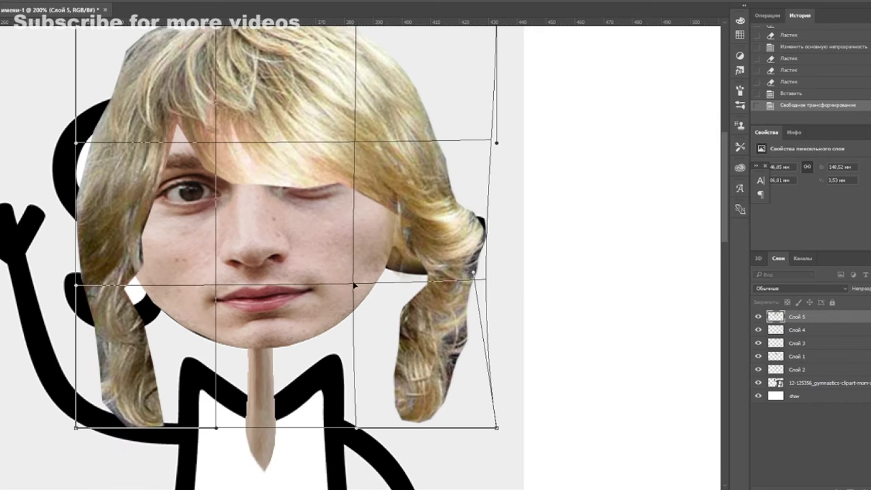
key(Return)
Erase Слой 5's left side and lower hanging strand, switching to a smaller eraser brush.
key(e)
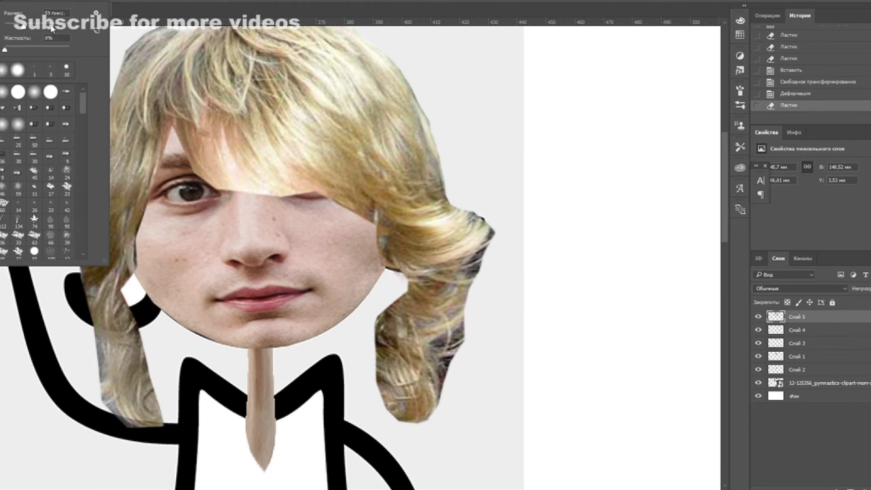
drag(129, 68, 180, 371)
drag(429, 408, 426, 365)
scroll(212, 332, up, 3)
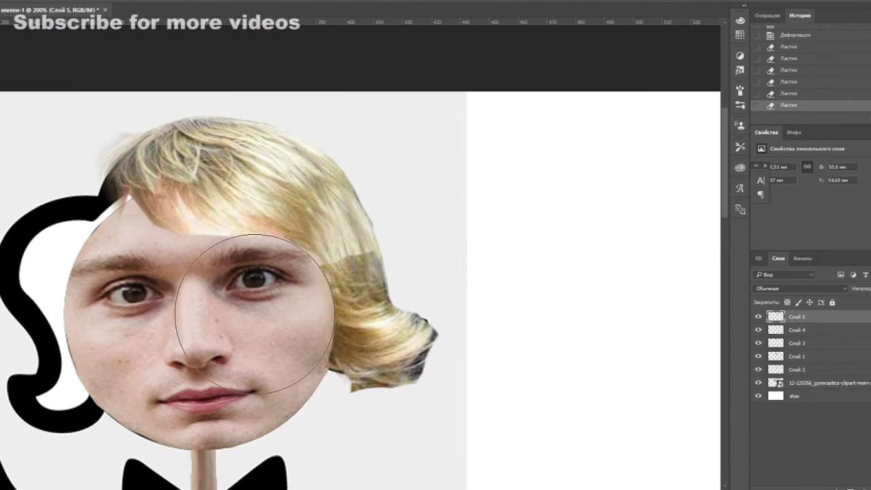
click(20, 5)
double_click(27, 88)
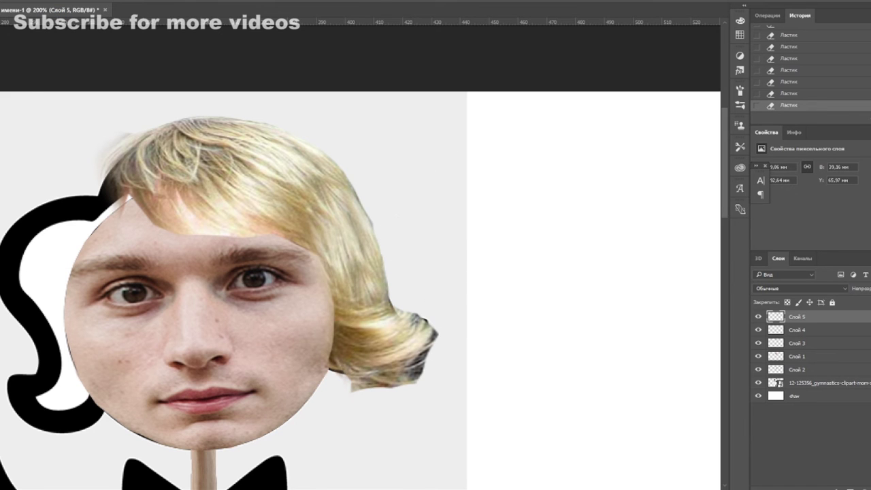
Paste a trial copy of the hair as Слой 6, then delete it.
key(ctrl+v)
key(ctrl+t)
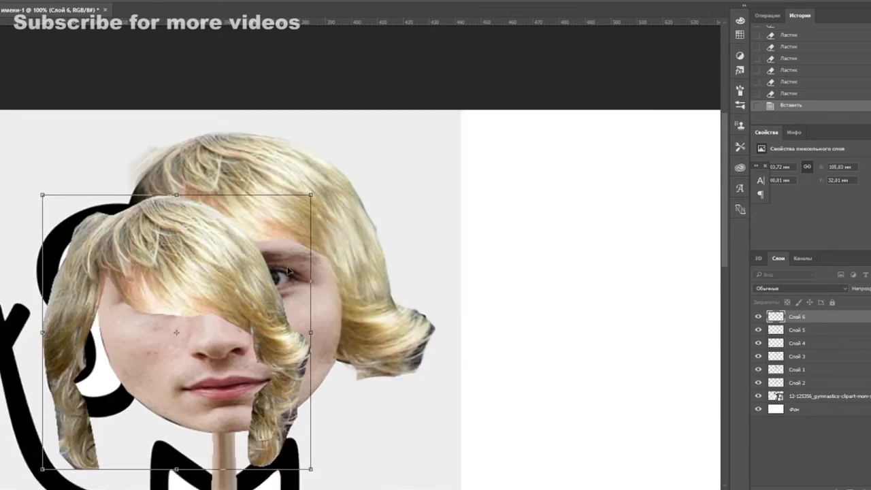
key(Return)
key(Delete)
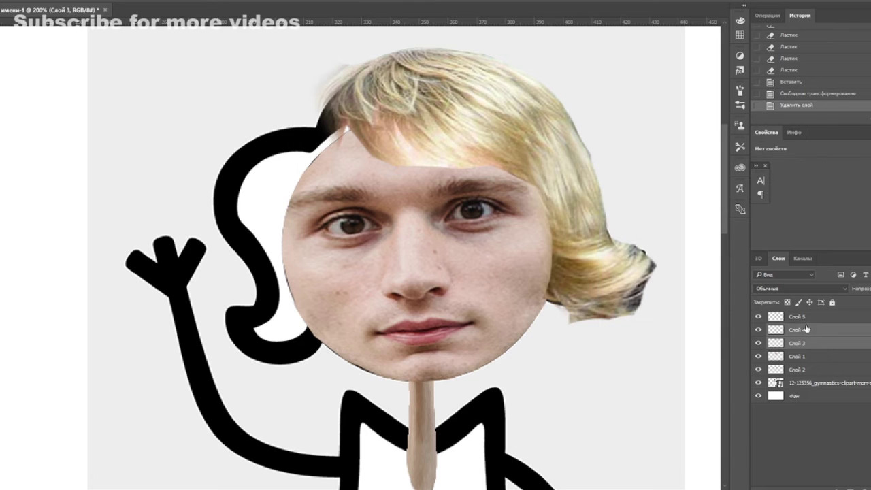
Merge the hair layers, duplicate as 'Слой 5 копия', and flip the copy horizontally.
right_click(793, 329)
click(700, 335)
right_click(793, 317)
click(670, 78)
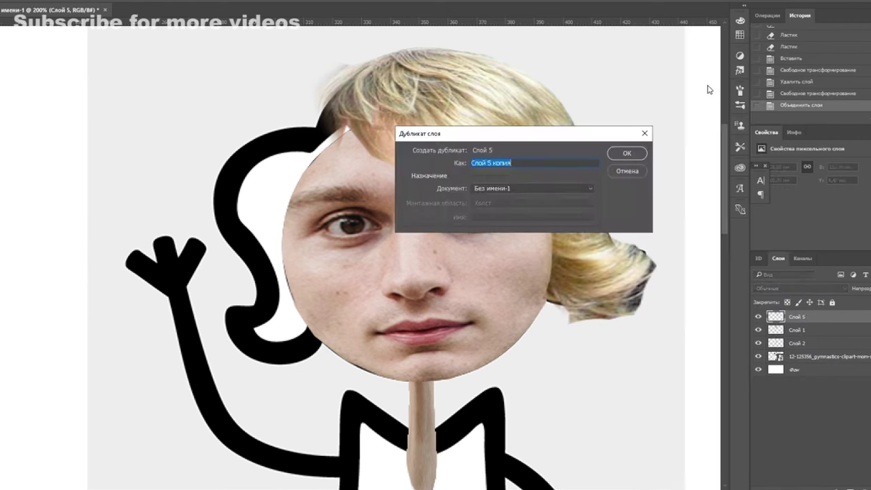
key(Return)
click(65, 1)
click(204, 358)
Rotate the flipped hair onto the left side and warp it around the face.
key(ctrl+t)
drag(129, 146, 305, 90)
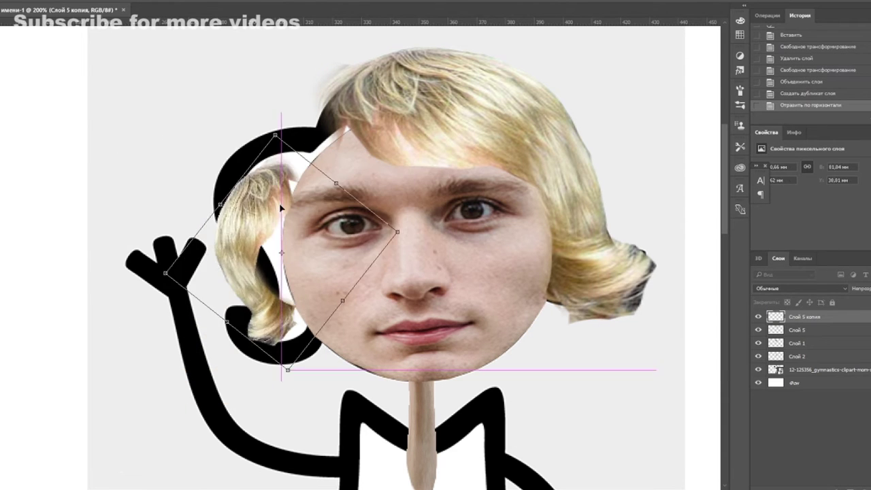
key(Return)
click(208, 259)
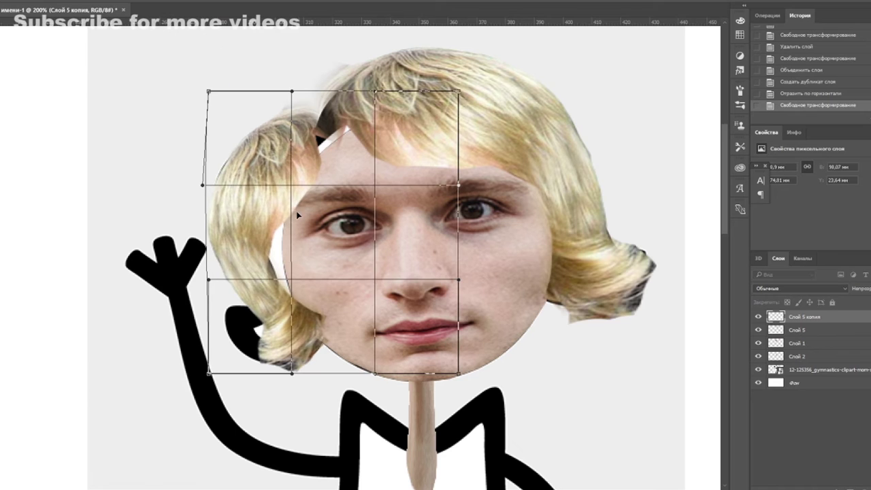
drag(208, 260, 218, 95)
drag(287, 91, 324, 117)
drag(387, 94, 476, 43)
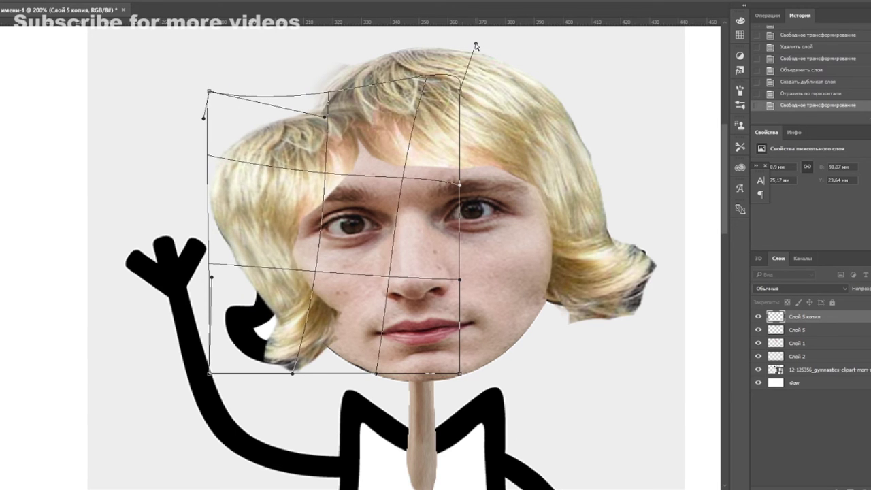
drag(209, 373, 103, 318)
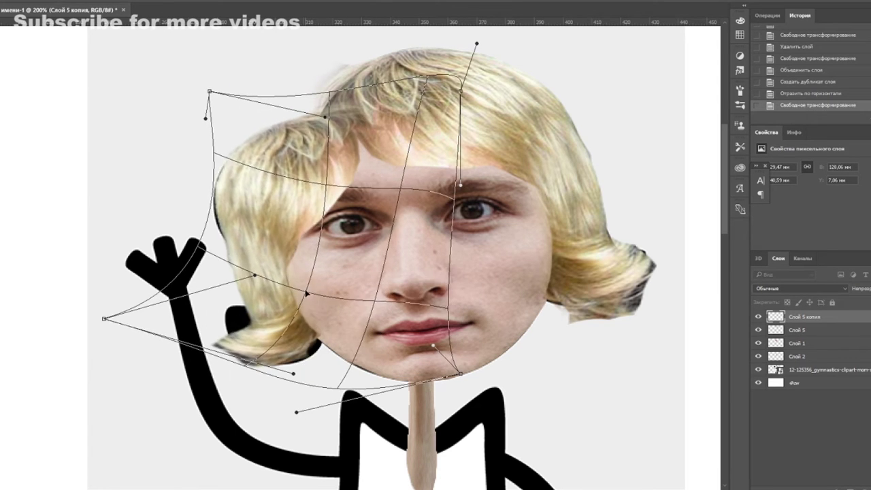
drag(208, 251, 184, 32)
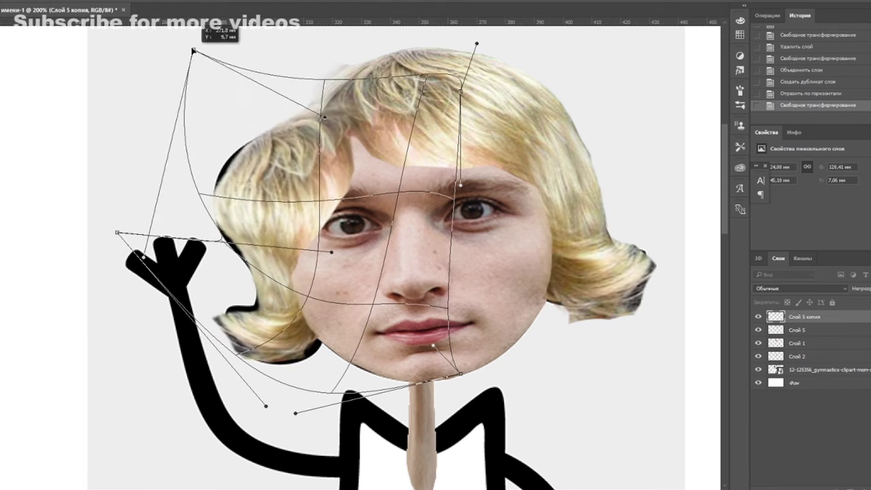
key(Return)
right_click(792, 330)
Merge the left hair into the hair layer and set up the Eraser on the zoomed-in hair.
click(758, 344)
key(ctrl+plus)
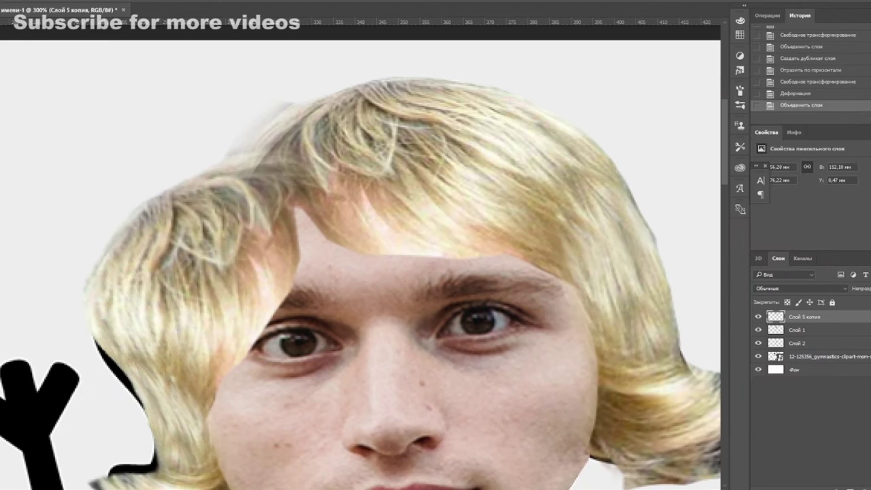
key(b)
right_click(202, 99)
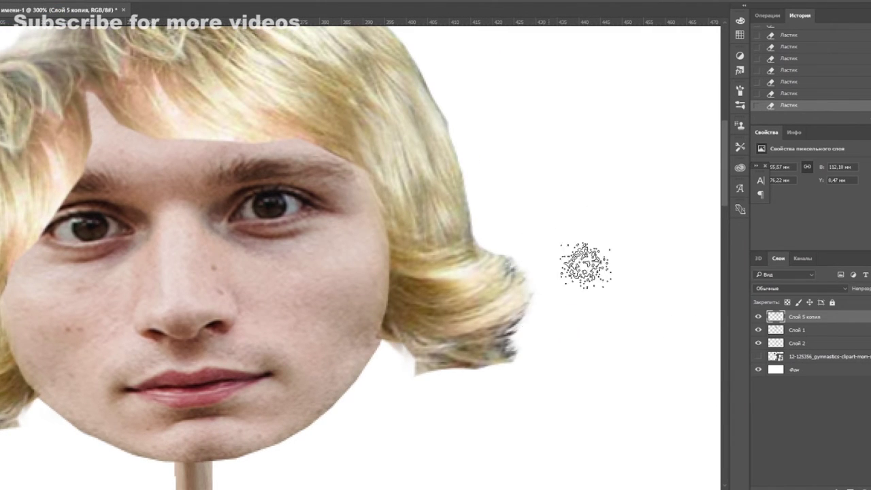
scroll(473, 386, up, 3)
drag(468, 301, 497, 318)
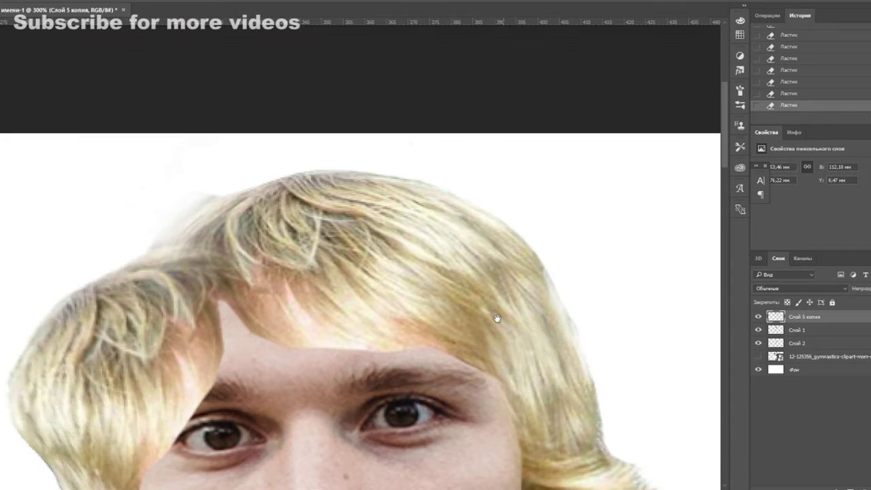
scroll(651, 415, left, 5)
scroll(389, 87, down, 2)
scroll(302, 281, down, 3)
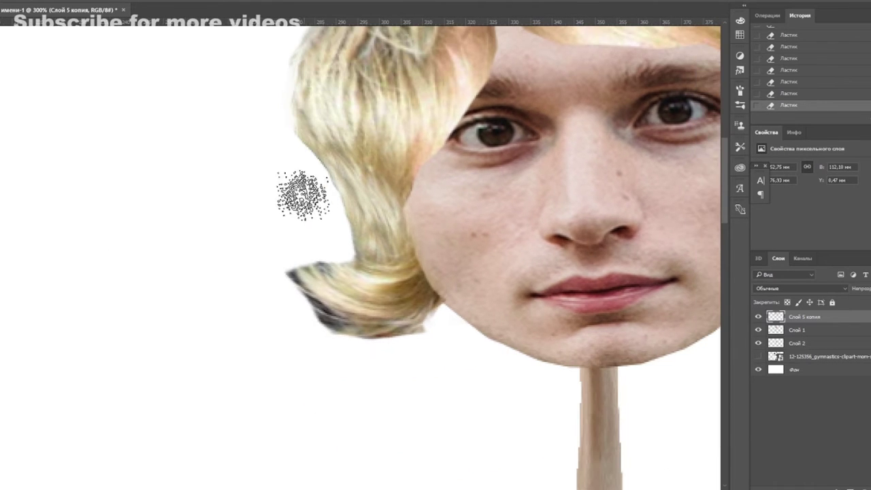
key(ctrl+alt+z)
key(ctrl+alt+z)
key(ctrl+shift+z)
key(ctrl+shift+z)
key(ctrl+shift+z)
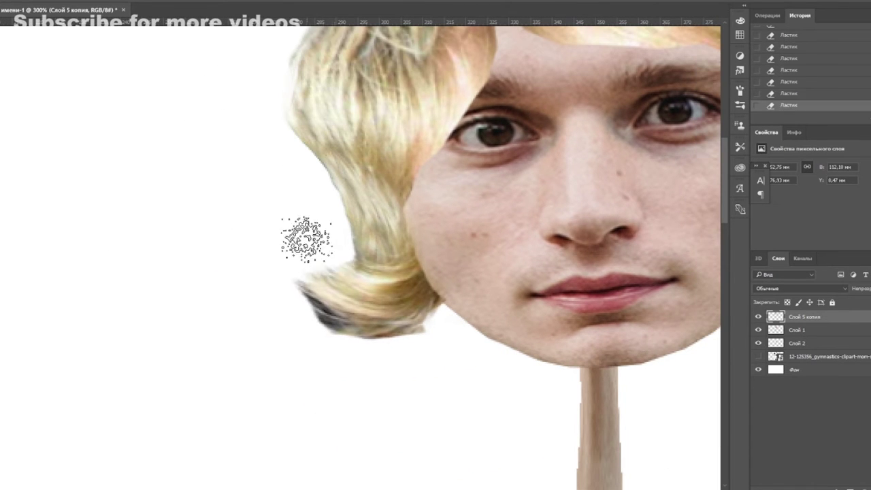
Erase the stray pixels around the blonde hair's edges.
scroll(416, 345, up, 2)
scroll(446, 208, right, 3)
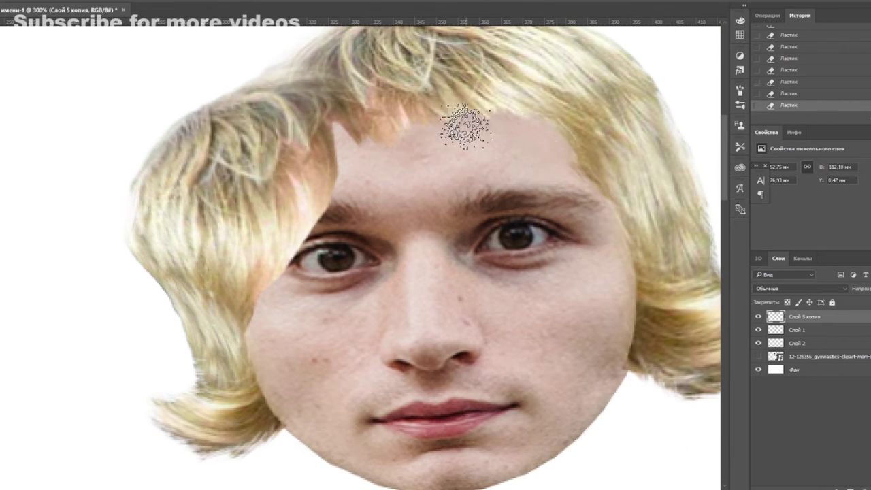
scroll(276, 379, up, 3)
scroll(276, 379, right, 3)
scroll(306, 340, down, 2)
scroll(305, 340, left, 2)
scroll(321, 311, up, 1)
scroll(254, 176, down, 2)
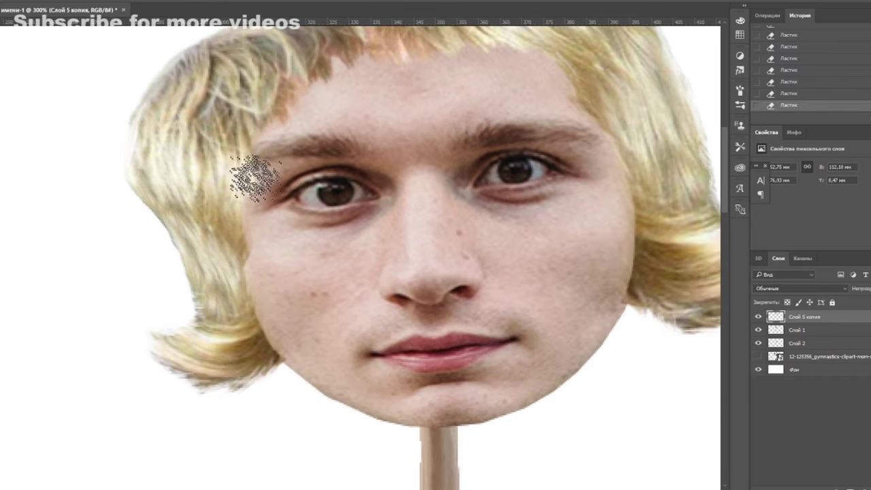
scroll(254, 175, right, 2)
scroll(295, 233, up, 2)
scroll(359, 223, up, 1)
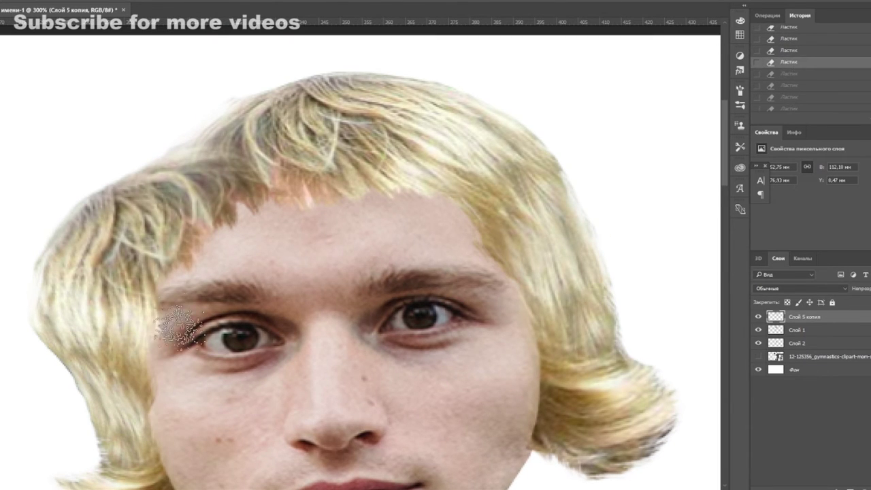
scroll(210, 189, down, 2)
drag(209, 188, 353, 167)
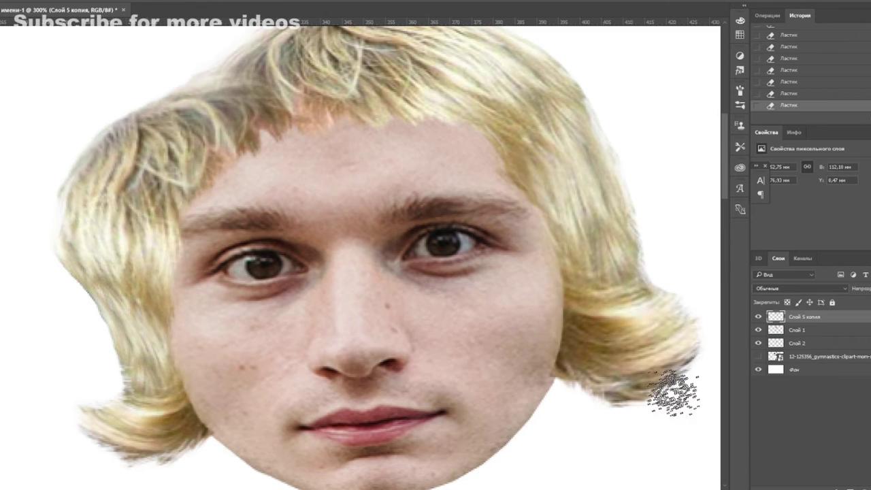
scroll(583, 370, right, 2)
scroll(251, 400, left, 5)
scroll(252, 400, down, 1)
scroll(284, 293, up, 3)
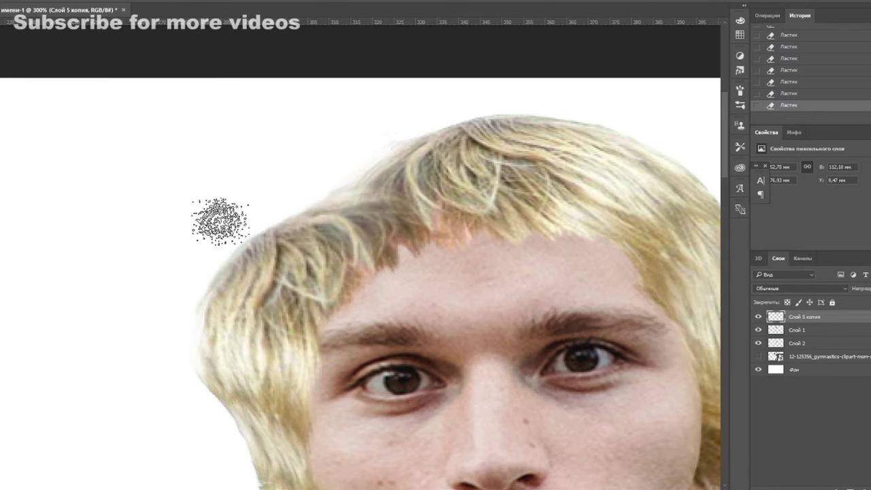
Switch the eraser to a round tip, then make the stick-figure layer visible again.
click(6, 70)
scroll(374, 397, down, 3)
scroll(189, 286, up, 1)
scroll(189, 286, right, 1)
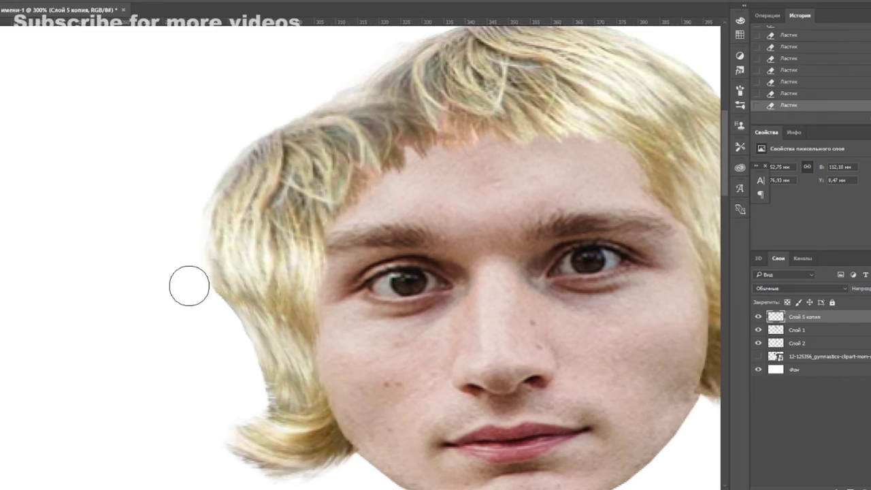
scroll(361, 258, right, 3)
scroll(636, 396, right, 1)
scroll(531, 245, up, 3)
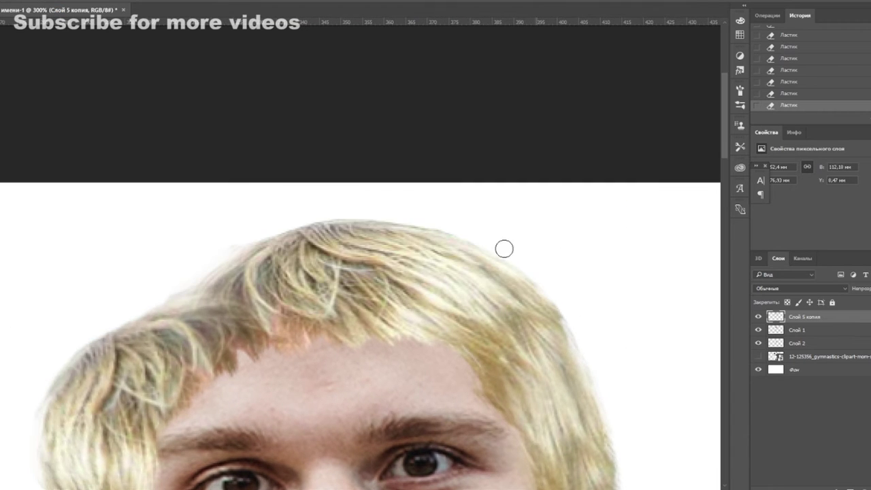
scroll(476, 197, left, 4)
scroll(476, 197, down, 2)
scroll(408, 163, left, 1)
scroll(408, 164, down, 1)
scroll(370, 340, down, 3)
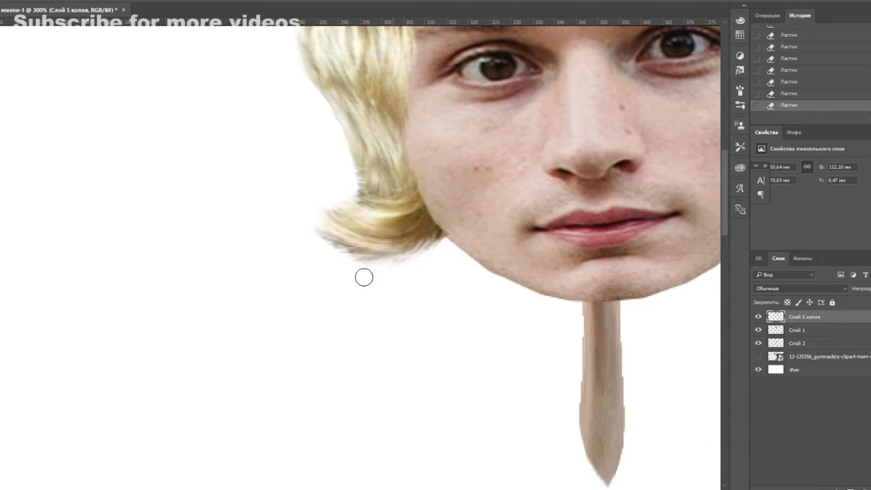
scroll(503, 255, down, 2)
scroll(503, 255, down, 1)
click(758, 356)
scroll(503, 221, up, 1)
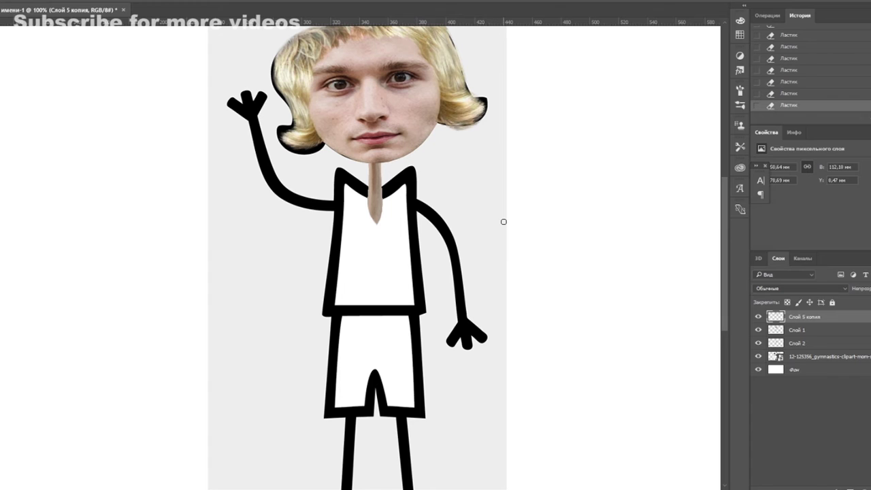
Place the tank-top photo, hide it, and paste the cut-out arm onto the figure.
key(Return)
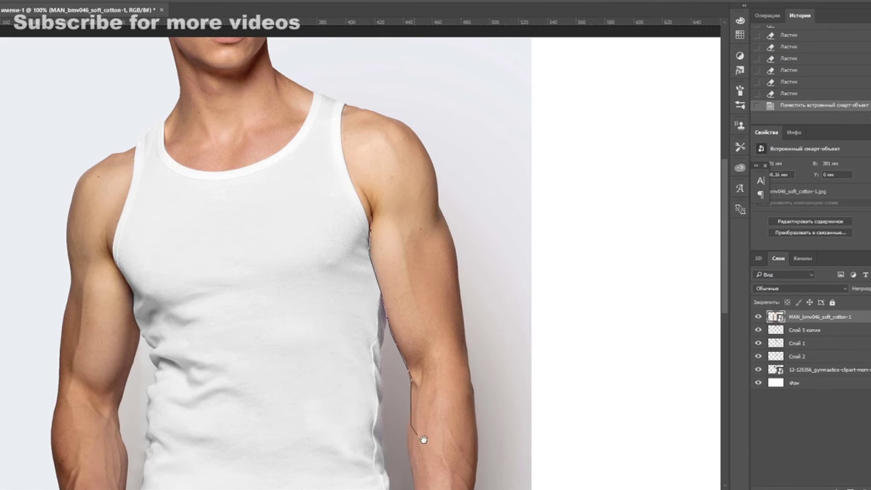
scroll(423, 439, down, 5)
scroll(481, 296, up, 3)
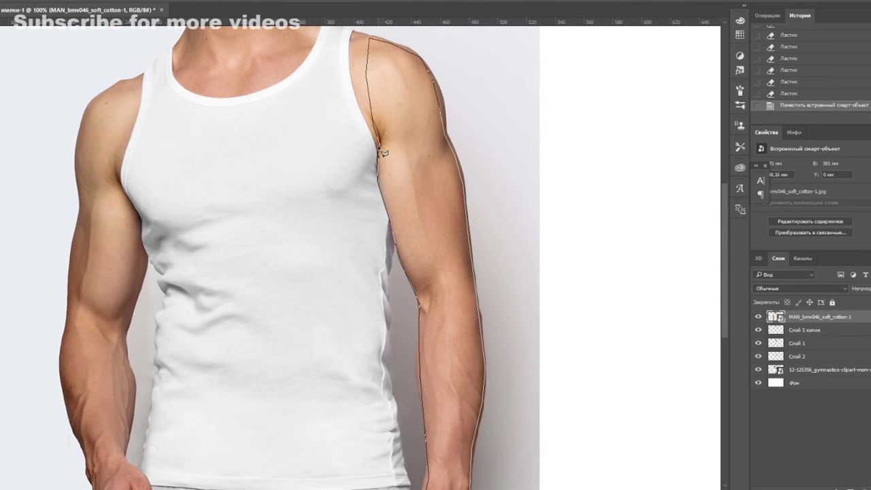
click(758, 316)
key(ctrl+v)
drag(349, 252, 437, 320)
Position the photo arm beside the body and warp its top onto the shoulder.
scroll(435, 306, up, 2)
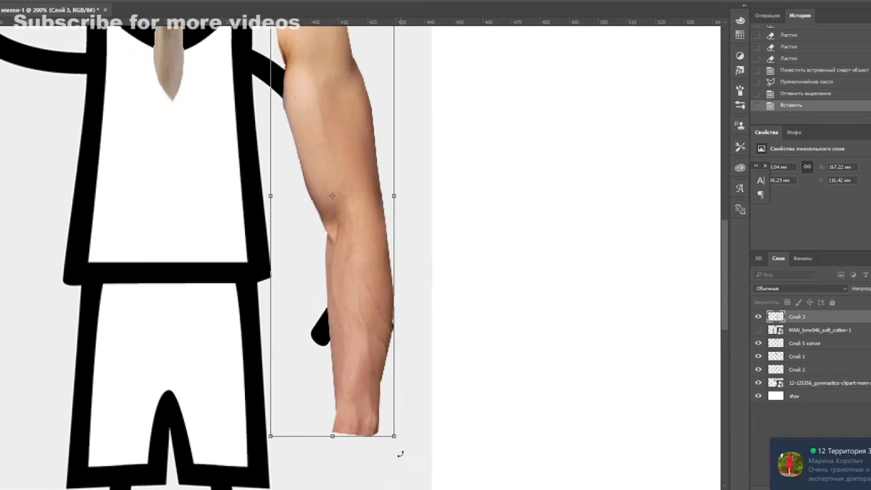
drag(356, 294, 371, 320)
click(204, 255)
drag(319, 113, 234, 139)
mouse_move(299, 225)
mouse_down()
mouse_move(322, 211)
mouse_move(343, 305)
mouse_up()
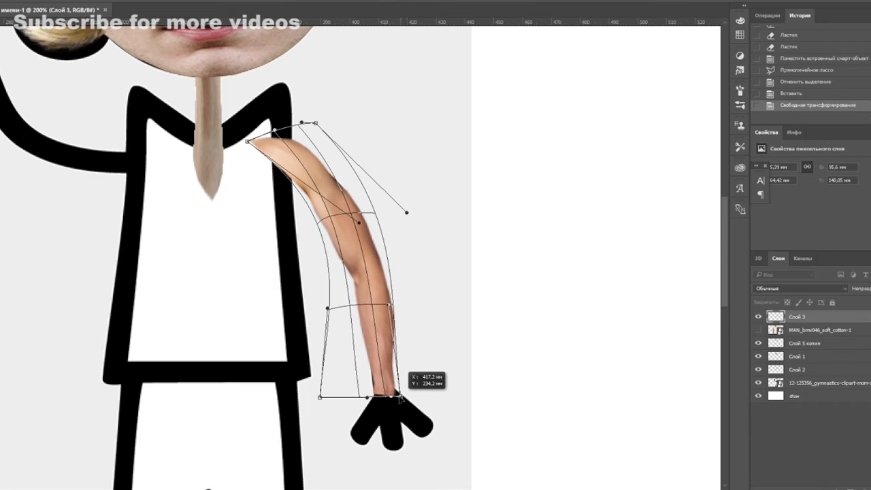
key(Return)
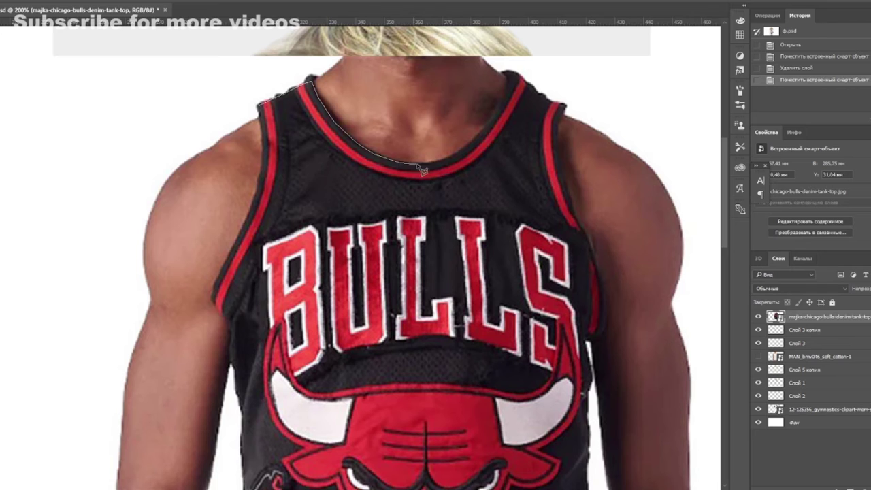
Copy the outlined Bulls jersey, delete the placed photo, and paste the jersey onto the body.
scroll(562, 170, down, 4)
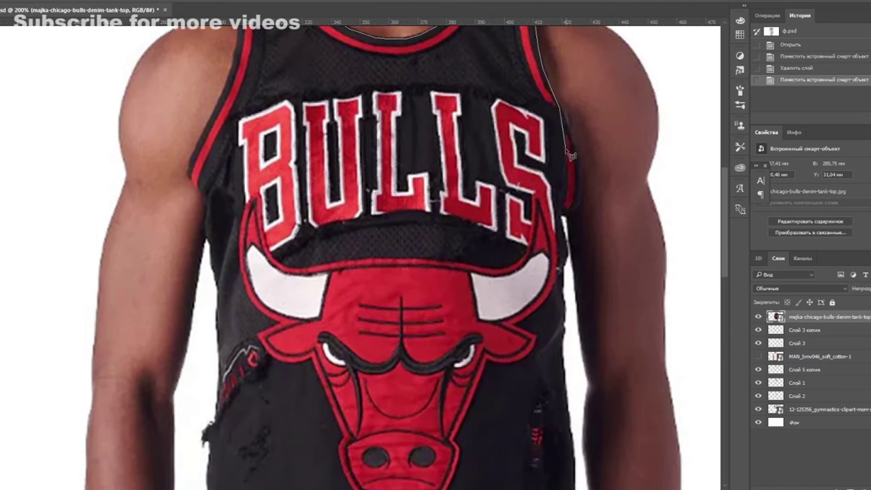
scroll(565, 224, down, 7)
scroll(592, 351, down, 6)
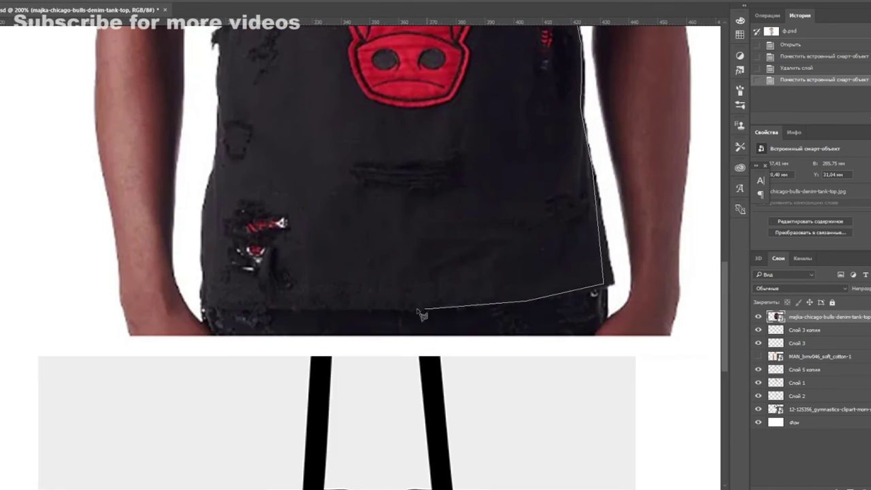
scroll(219, 182, up, 10)
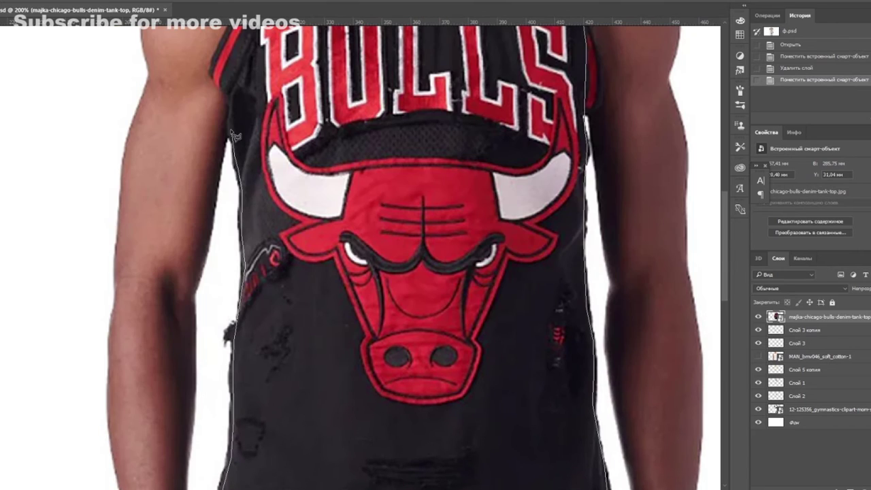
scroll(233, 135, up, 8)
click(279, 202)
key(ctrl+c)
key(ctrl+d)
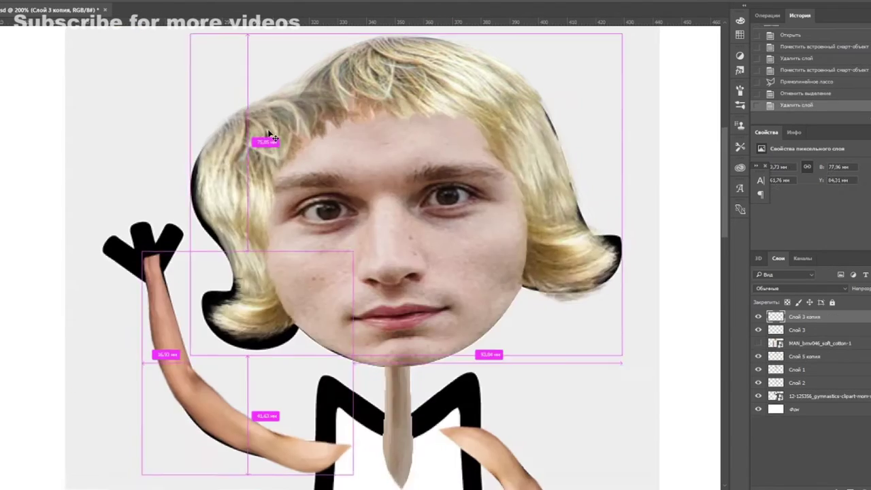
key(Delete)
key(ctrl+v)
mouse_move(286, 442)
mouse_down()
mouse_move(385, 253)
mouse_move(385, 266)
mouse_up()
key(Return)
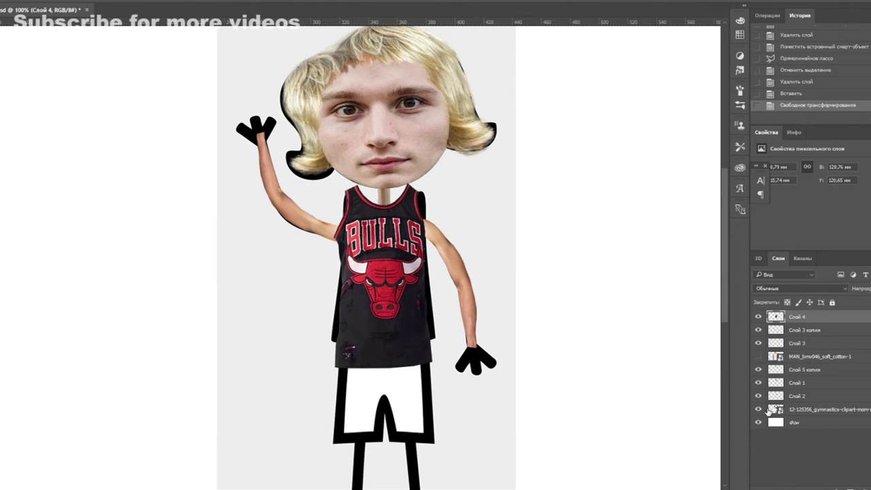
Set the jersey to 70% opacity and warp its shoulders, sides and neckline.
key(7)
click(232, 238)
key(ctrl+plus)
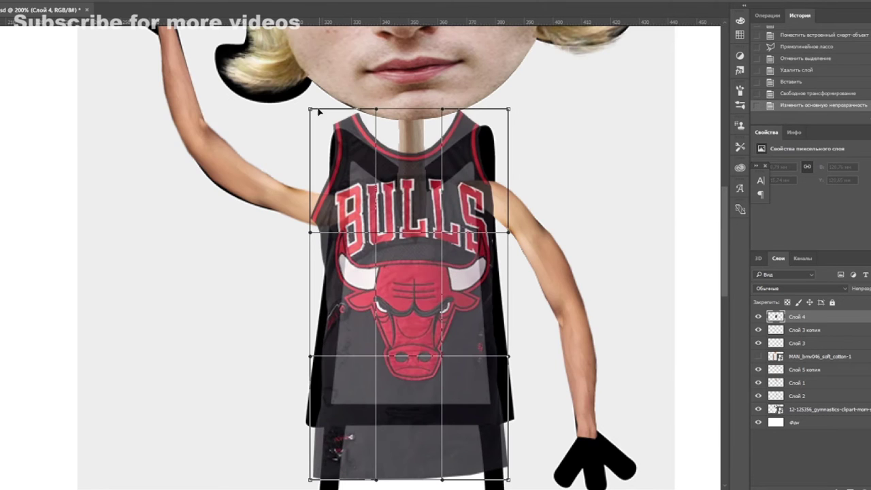
drag(379, 236, 442, 256)
drag(508, 109, 521, 141)
mouse_move(311, 109)
mouse_down()
mouse_move(320, 139)
mouse_move(311, 131)
mouse_move(294, 135)
mouse_up()
drag(522, 142, 542, 135)
drag(511, 232, 491, 311)
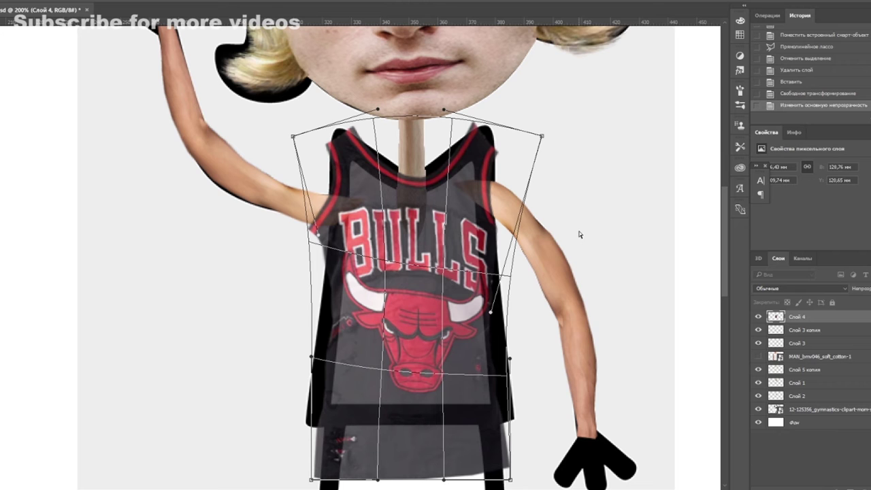
mouse_move(541, 135)
mouse_down()
mouse_move(525, 113)
mouse_move(537, 111)
mouse_up()
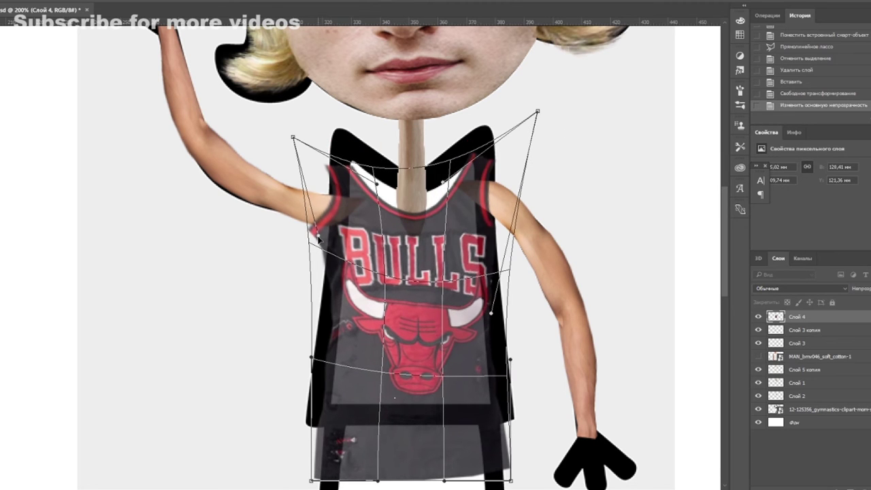
drag(413, 121, 413, 166)
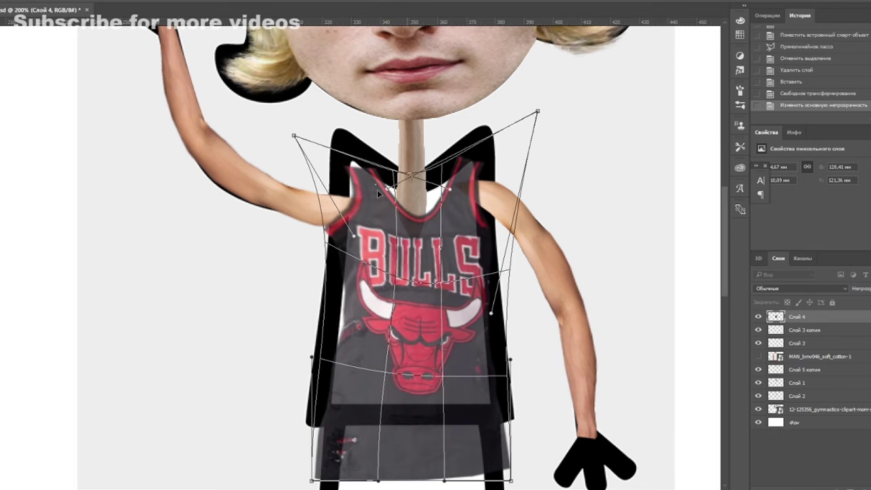
Finish warping the jersey over both shoulders, apply it, and restore 100% opacity.
drag(389, 182, 368, 194)
drag(294, 135, 269, 135)
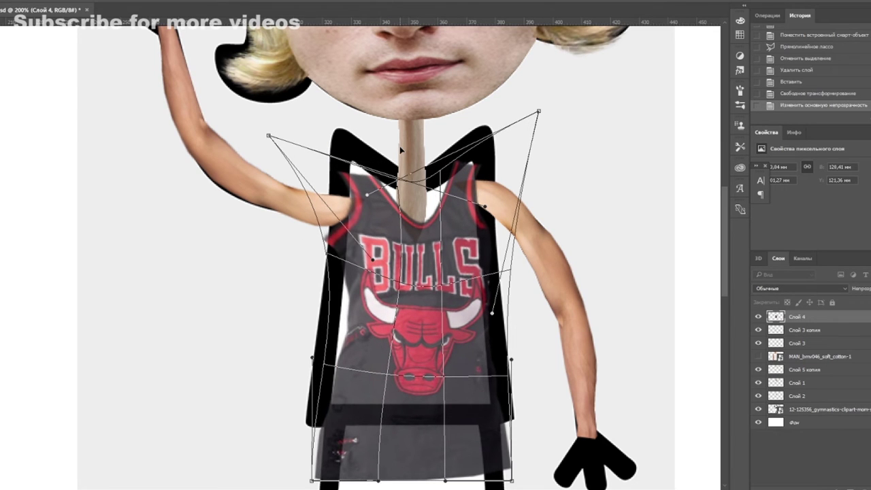
drag(369, 196, 310, 213)
drag(484, 206, 522, 214)
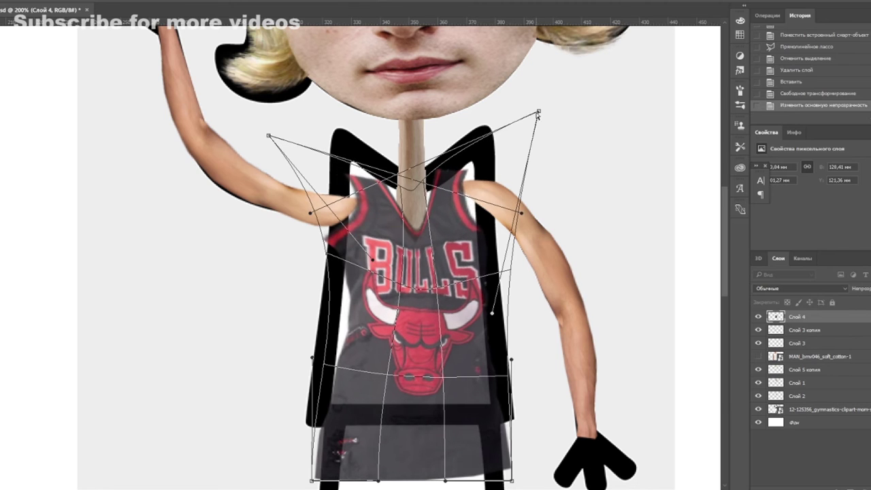
drag(538, 110, 583, 104)
drag(269, 135, 245, 143)
drag(312, 358, 284, 355)
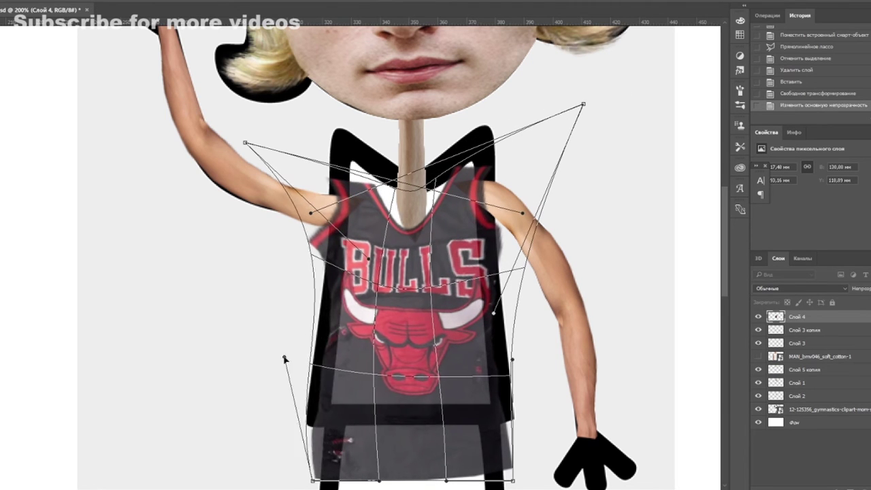
key(Return)
key(0)
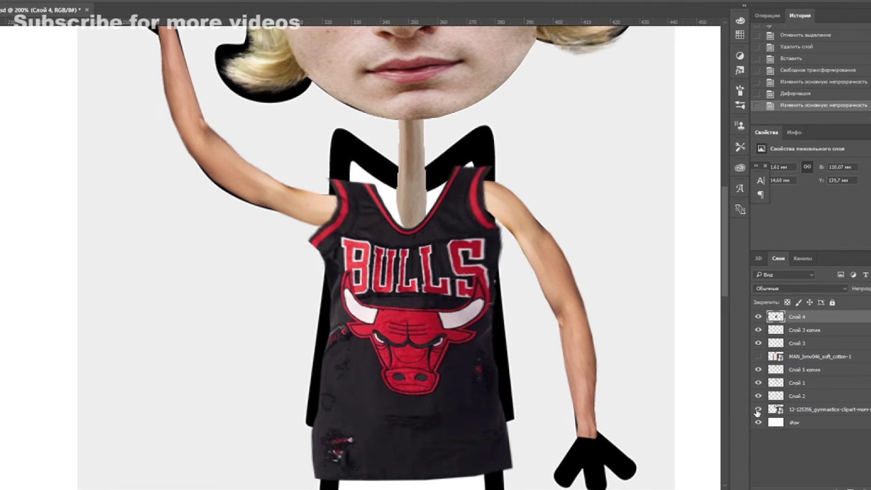
key(ctrl+0)
key(ctrl+plus)
key(ctrl+plus)
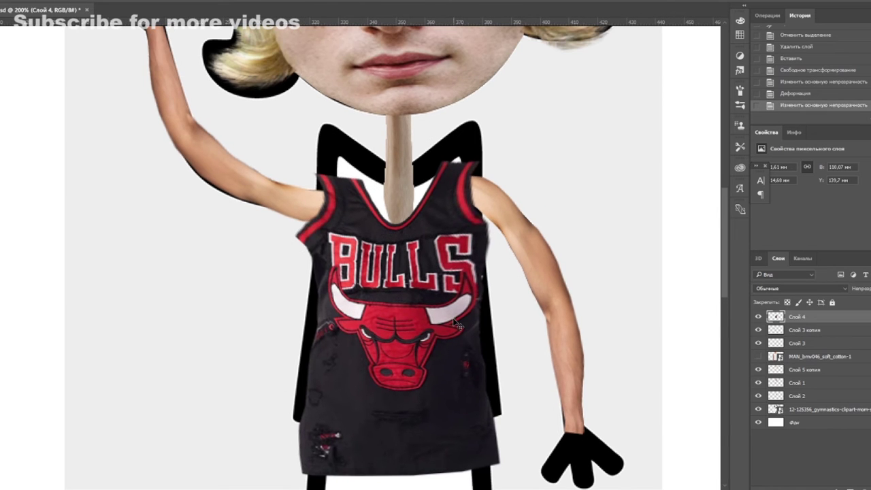
Copy a neck piece, paste it, and warp it into the jersey's collar.
click(549, 275)
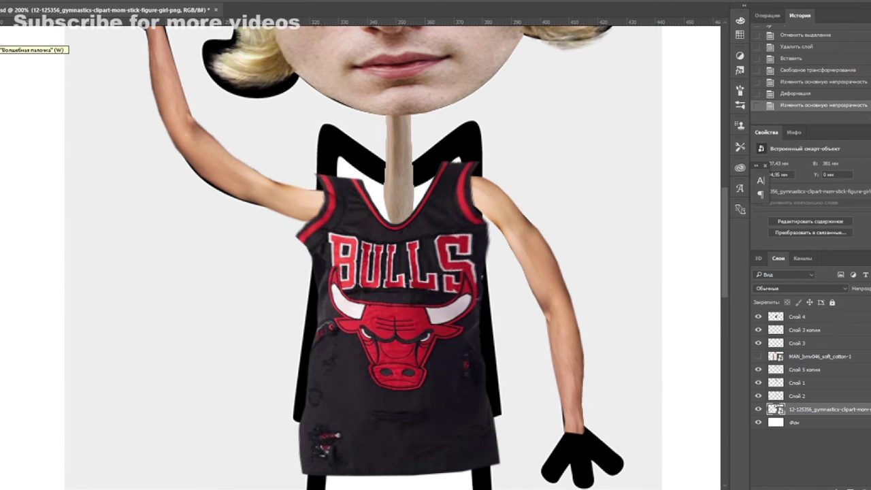
double_click(424, 204)
key(ctrl+d)
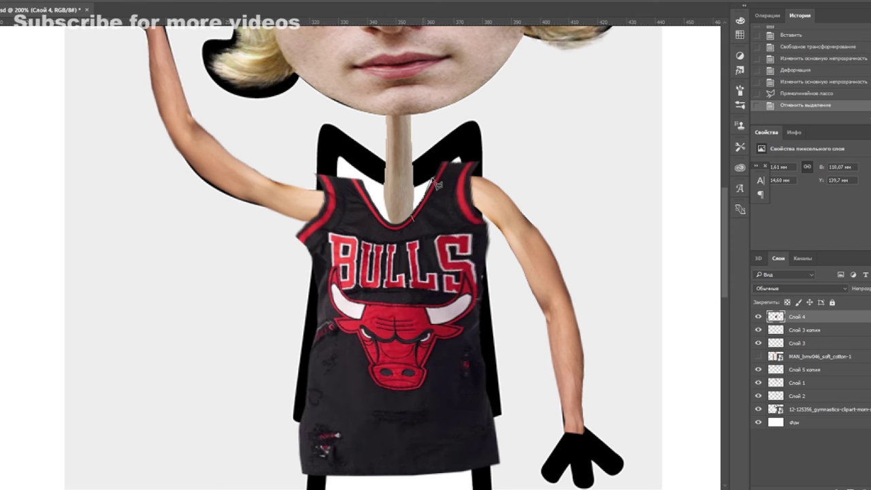
click(415, 223)
key(ctrl+c)
key(ctrl+d)
key(ctrl+v)
key(ctrl+t)
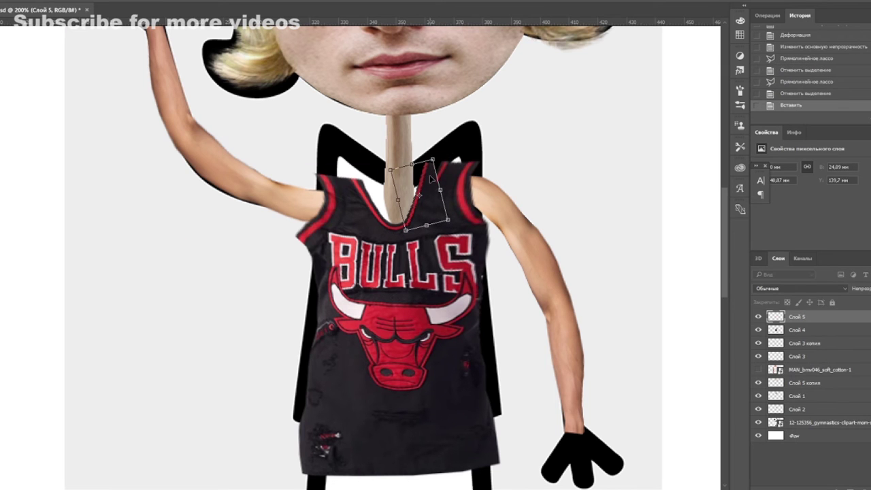
click(75, 195)
drag(476, 160, 383, 161)
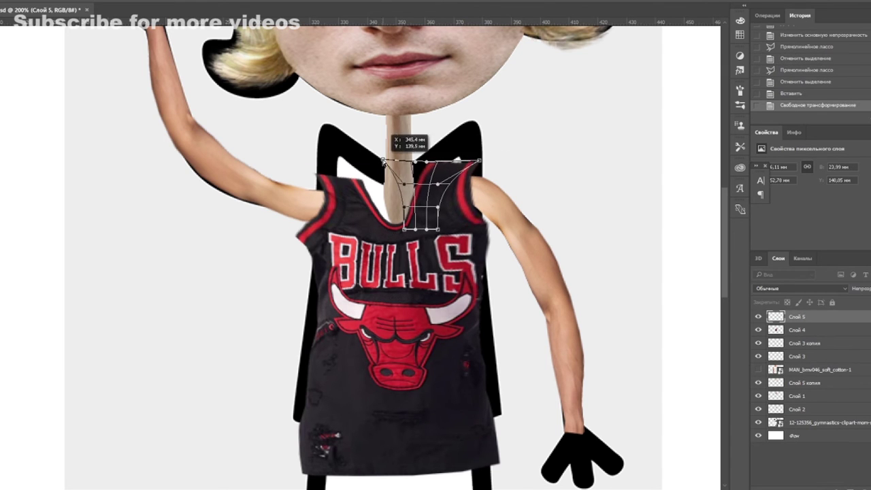
key(Return)
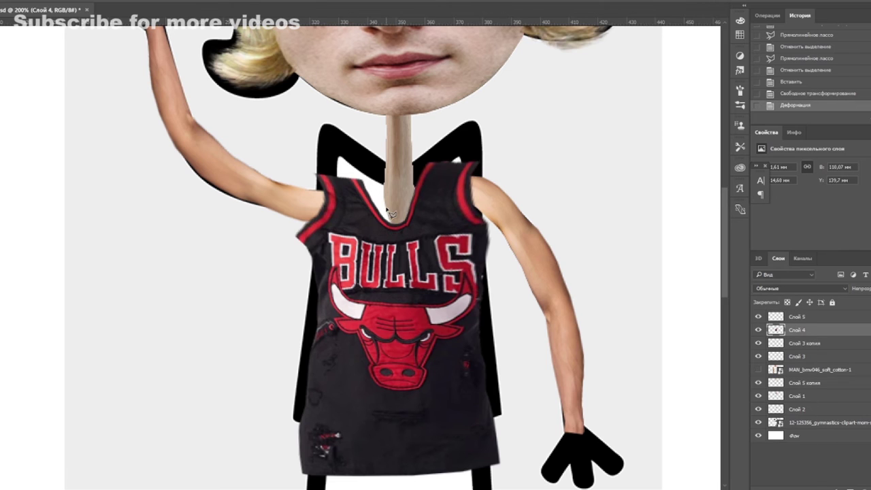
Warp a second neck piece into the neckline and hide the black stick-figure layer.
click(349, 191)
key(ctrl+c)
key(ctrl+d)
key(ctrl+v)
key(ctrl+t)
drag(361, 199, 370, 197)
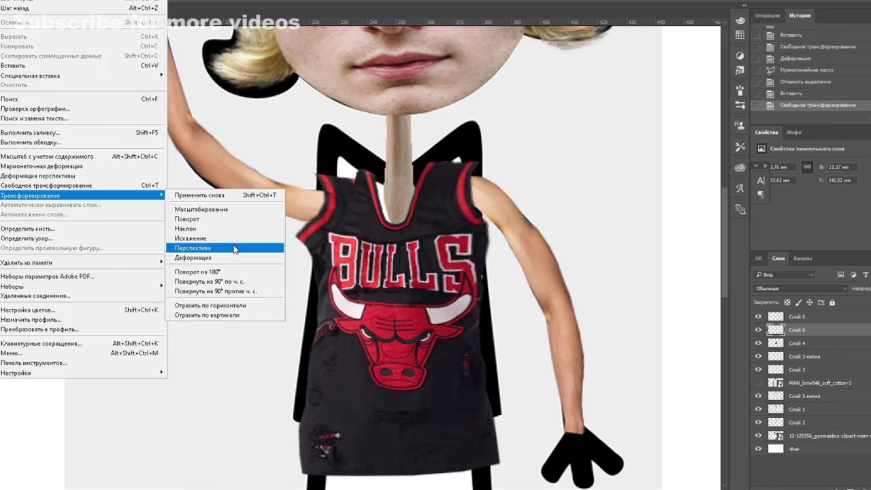
click(233, 249)
drag(342, 167, 305, 180)
key(Return)
click(758, 436)
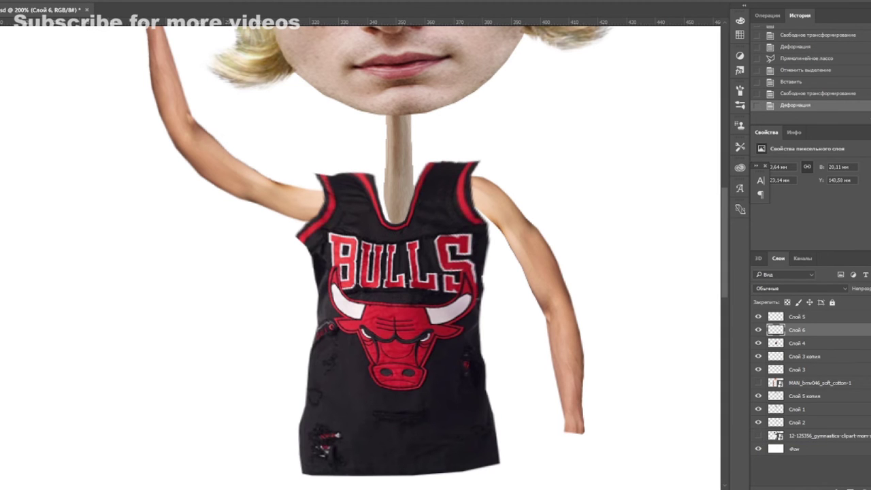
key(ctrl+plus)
Merge the neck pieces with layer Слой 4 into one layer.
click(464, 216)
click(799, 343)
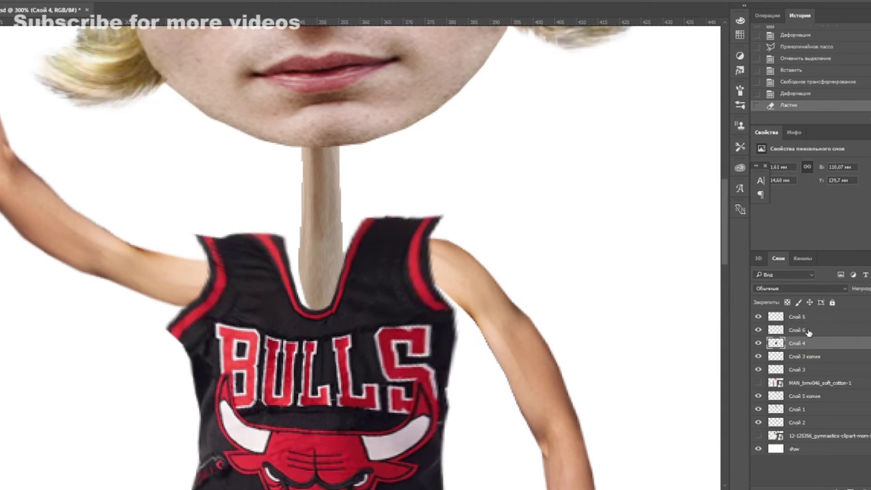
shift+click(796, 316)
key(ctrl+e)
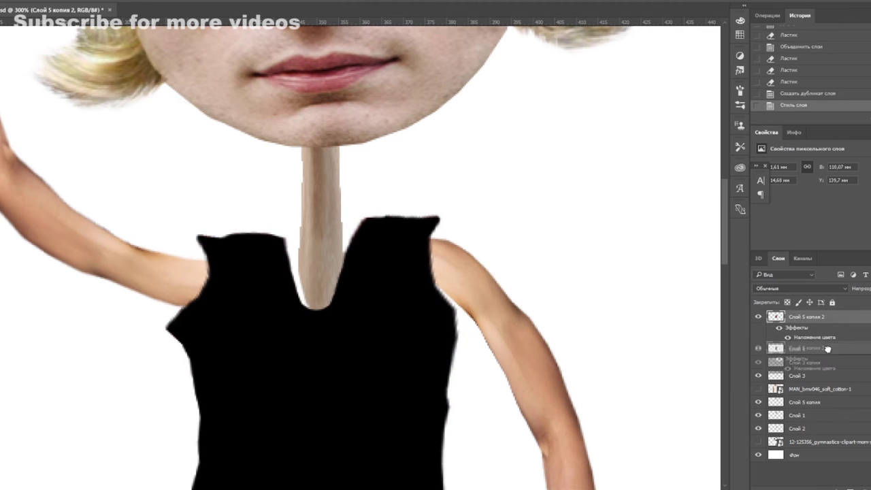
Move the black copy behind the jersey, stretch it outward, and erase its excess.
drag(374, 299, 326, 310)
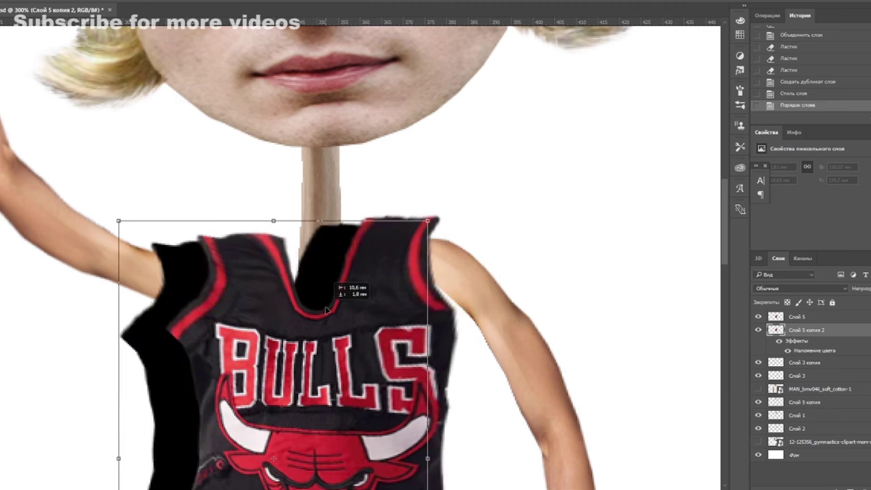
key(Return)
key(ctrl+shift+bracketleft)
drag(486, 220, 544, 231)
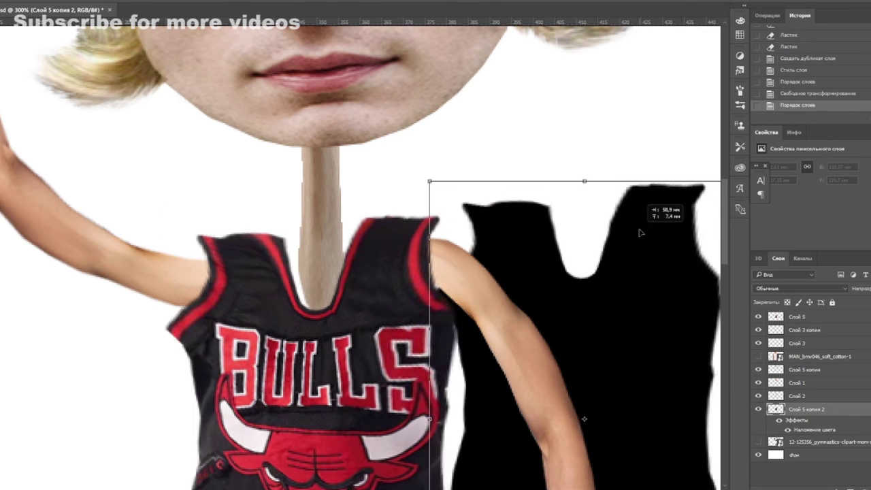
key(Return)
drag(630, 267, 596, 125)
key(e)
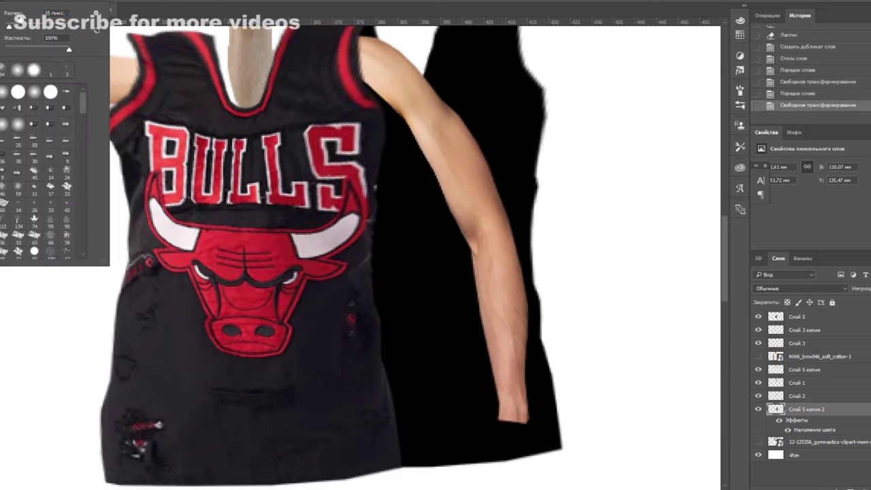
drag(560, 152, 456, 282)
Paste a copied jersey piece as a new layer and position it over the left shoulder.
key(ctrl+v)
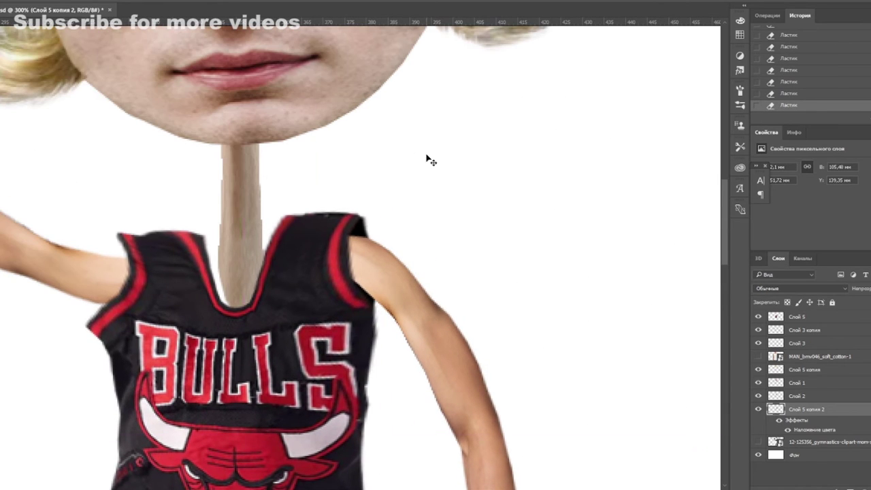
key(ctrl+shift+bracketright)
key(Delete)
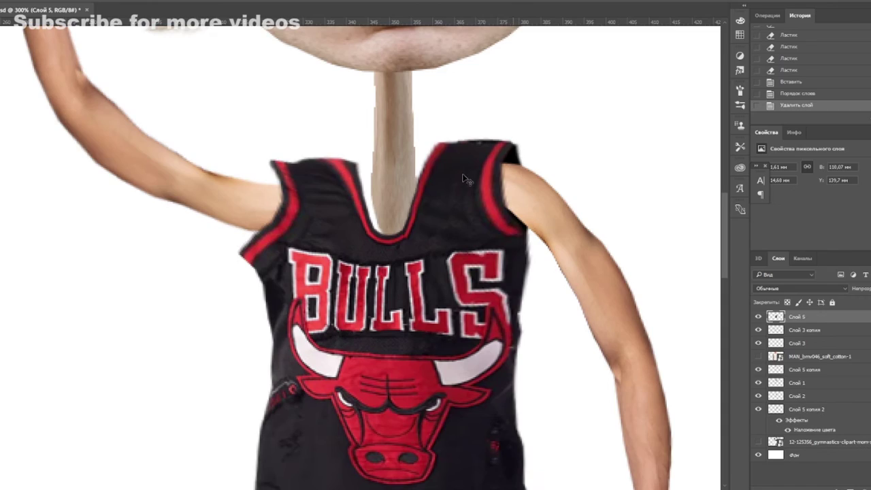
key(ctrl+c)
key(ctrl+d)
key(ctrl+v)
key(ctrl+t)
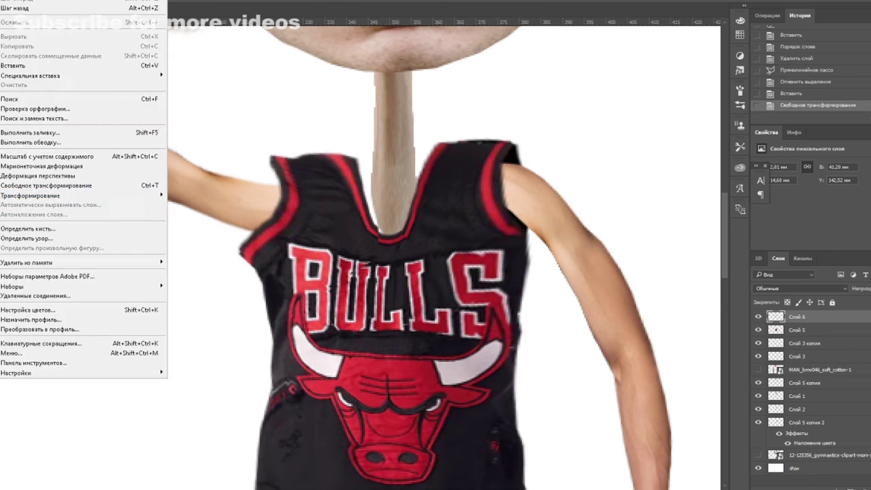
key(Return)
key(ctrl+shift+bracketright)
drag(339, 235, 343, 242)
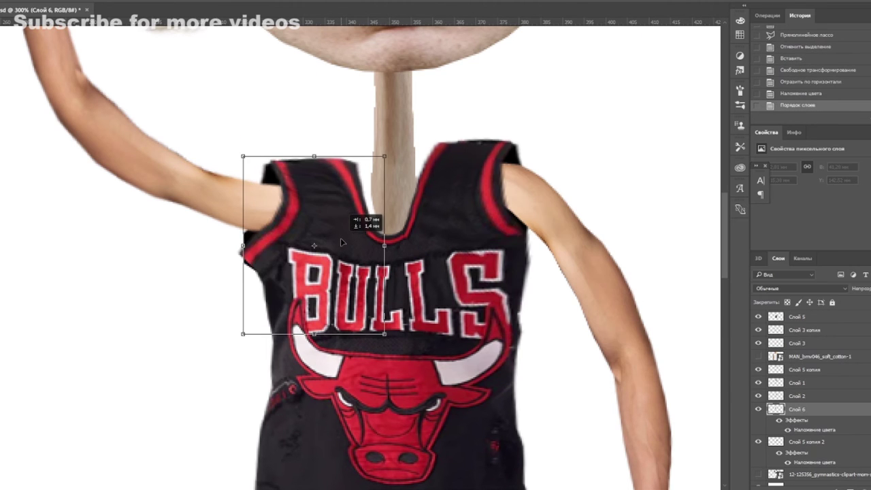
key(Return)
Erase the patch's excess along the left arm and review the whole figure.
drag(120, 148, 225, 224)
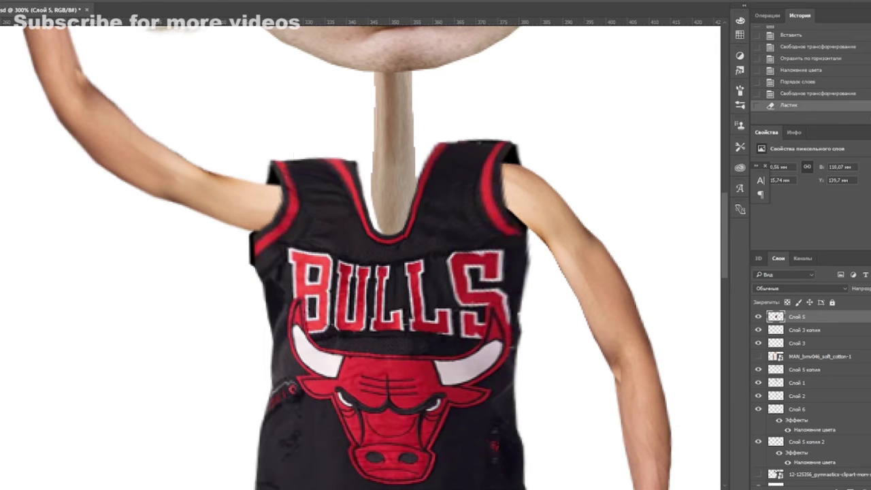
key(ctrl+1)
scroll(453, 116, up, 5)
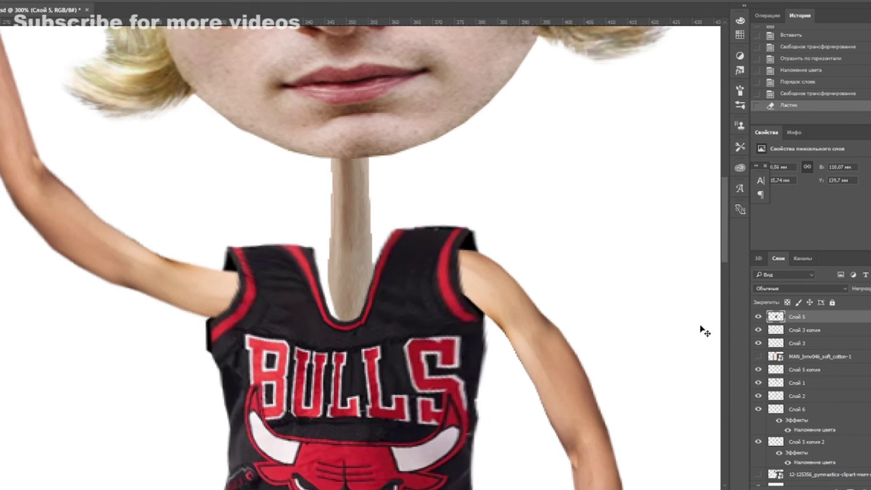
right_click(789, 427)
click(789, 429)
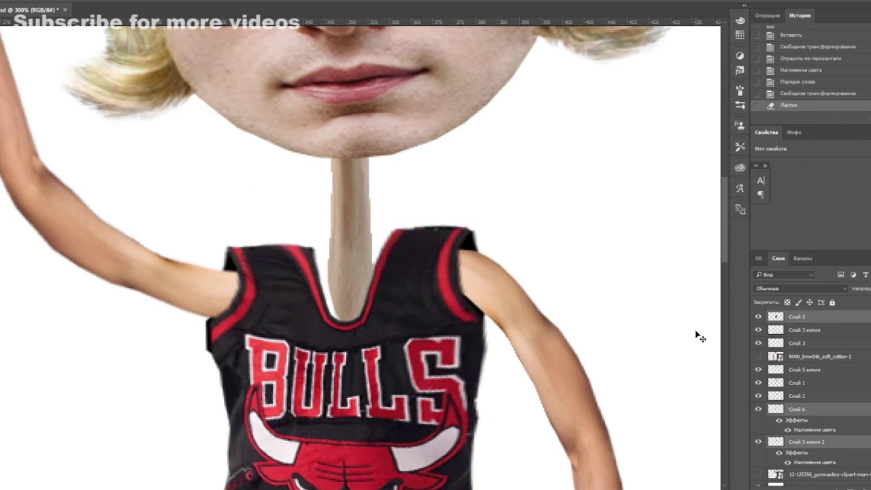
scroll(760, 381, down, 1)
Paste the red Diesel shorts with legs into the collage, scaled to the figure's lower body.
key(b)
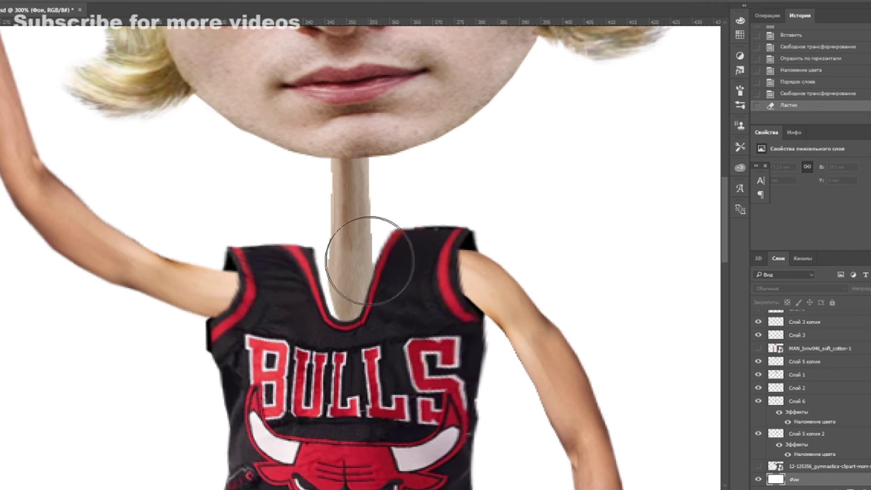
key(ctrl+1)
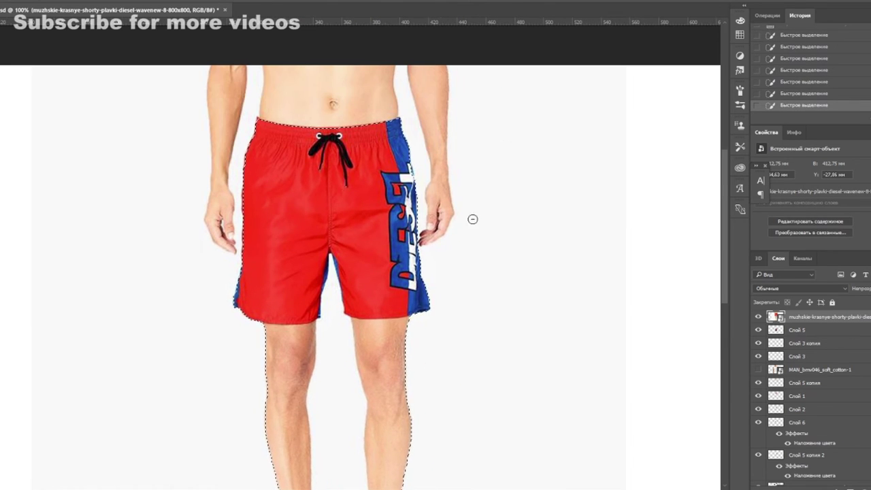
key(ctrl+c)
key(ctrl+v)
key(ctrl+t)
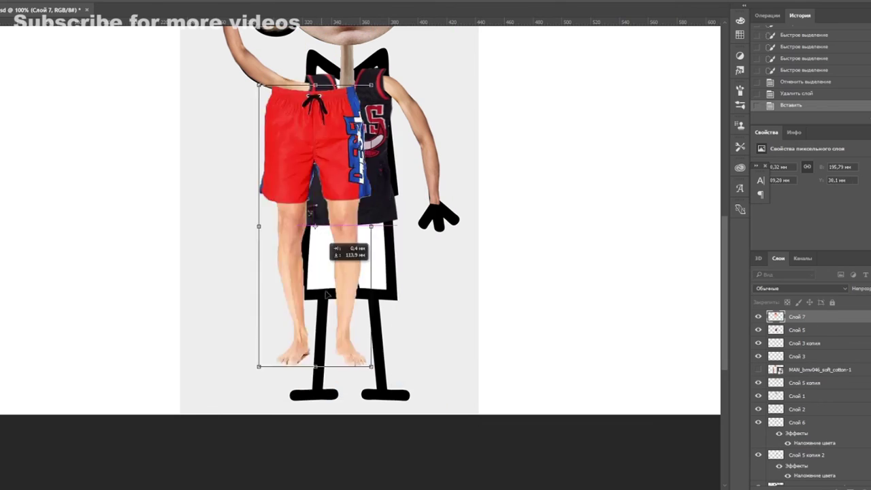
drag(369, 220, 385, 190)
key(Return)
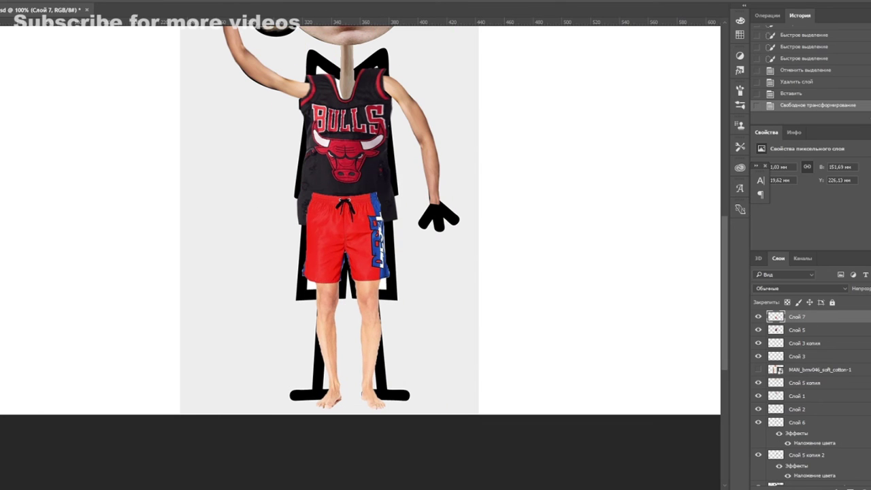
Warp the shorts wider and straighter, pulling the left leg and foot outward.
click(31, 1)
click(194, 252)
drag(387, 281, 413, 309)
drag(390, 410, 419, 397)
drag(302, 409, 273, 400)
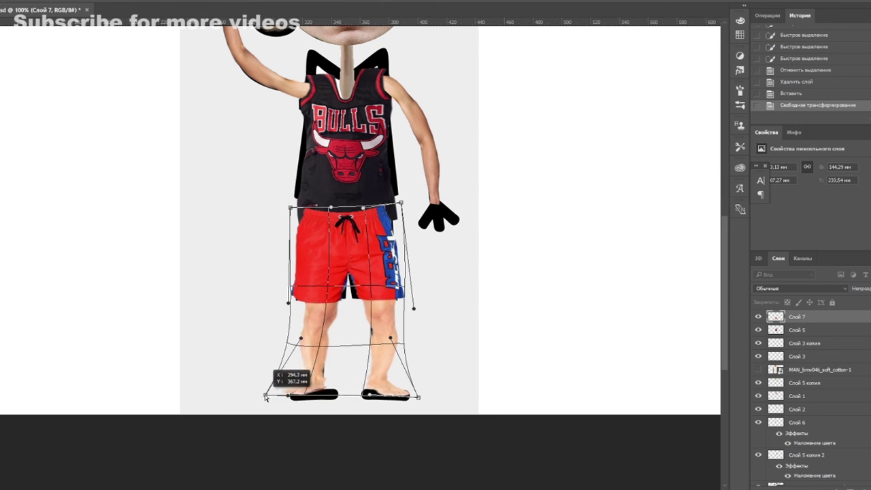
key(Return)
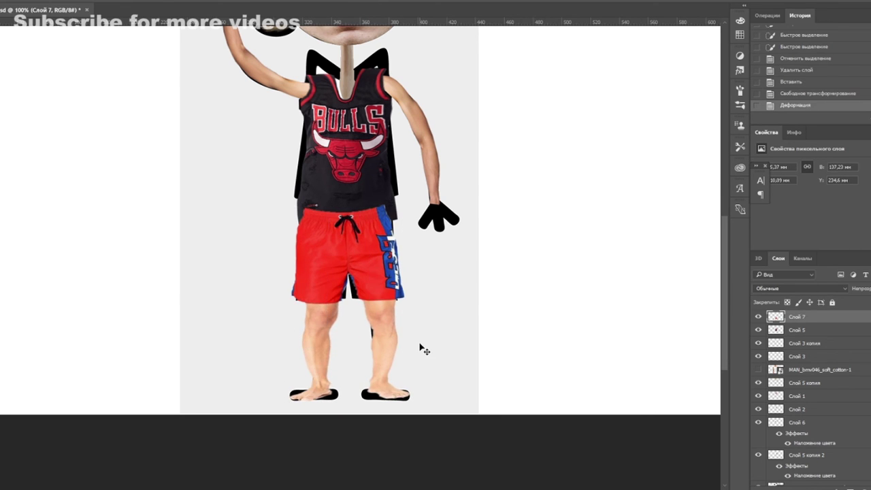
Select the right leg together with part of the shorts.
scroll(386, 394, up, 2)
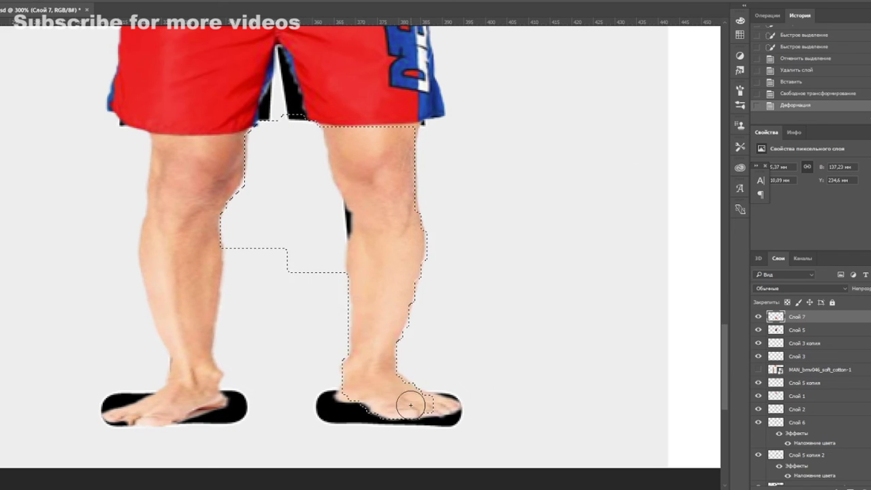
drag(408, 402, 381, 170)
click(383, 82)
drag(385, 75, 330, 177)
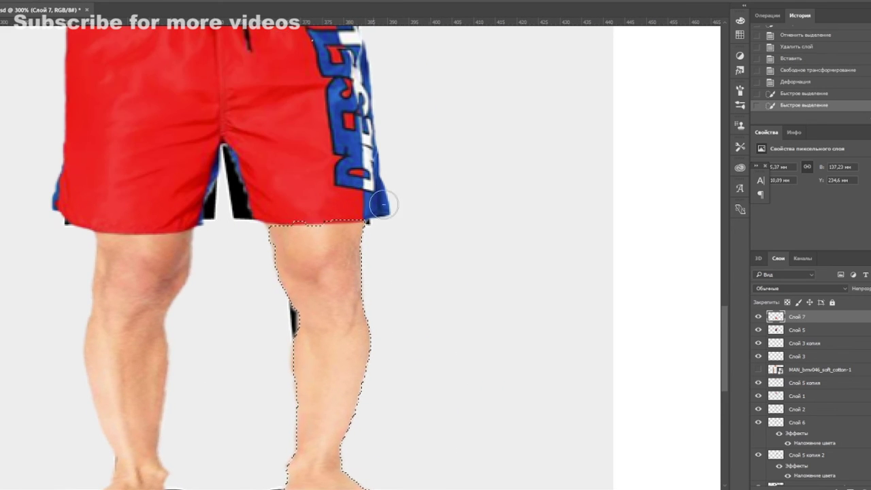
Paste a trial copy of the leg, erase the stray pink line, then undo the paste.
key(ctrl+c)
key(ctrl+d)
key(ctrl+v)
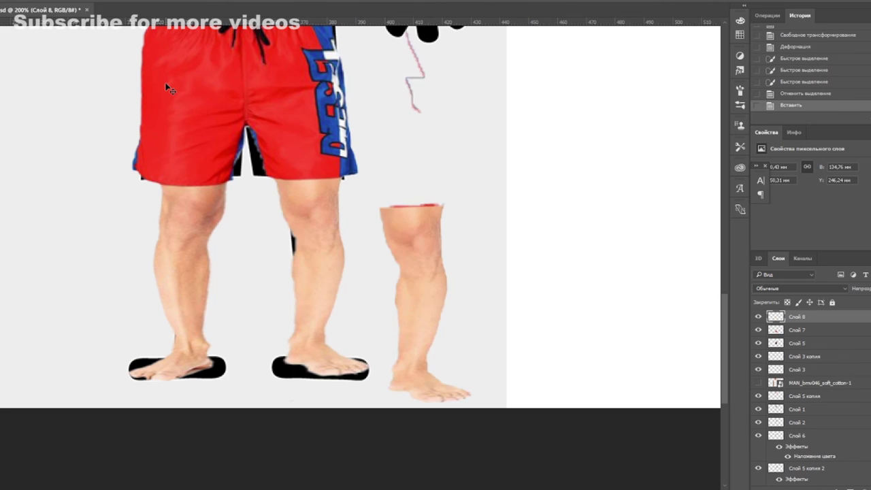
key(e)
drag(407, 34, 417, 110)
key(ctrl+minus)
key(ctrl+z)
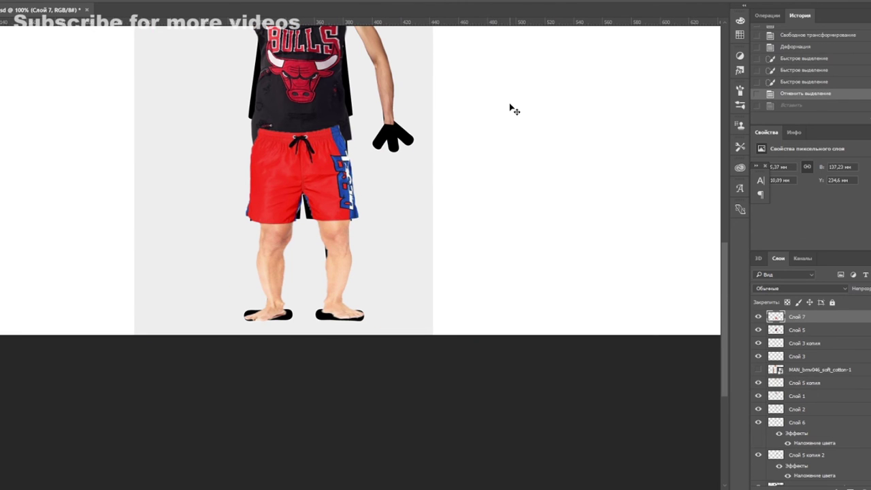
Re-warp the shorts so their bottom edge and legs sit over the figure's feet.
click(21, 1)
click(146, 167)
drag(348, 256, 315, 256)
mouse_move(283, 321)
mouse_down()
mouse_move(282, 332)
mouse_move(327, 303)
mouse_up()
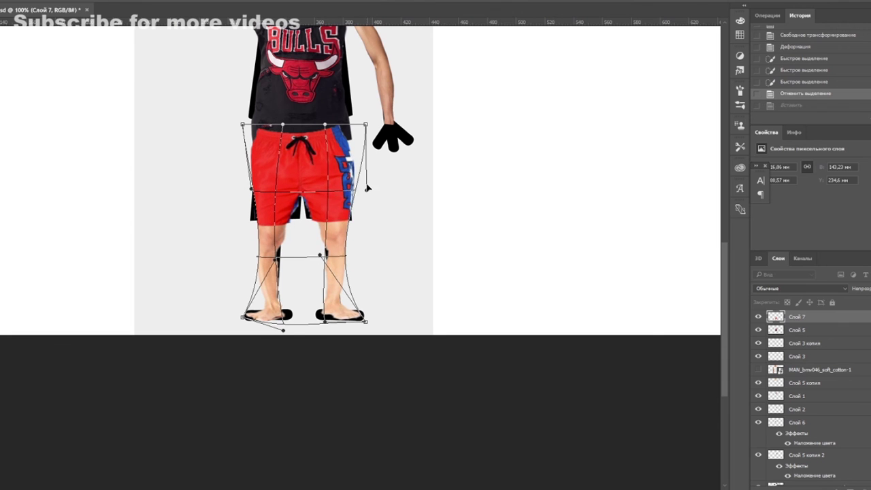